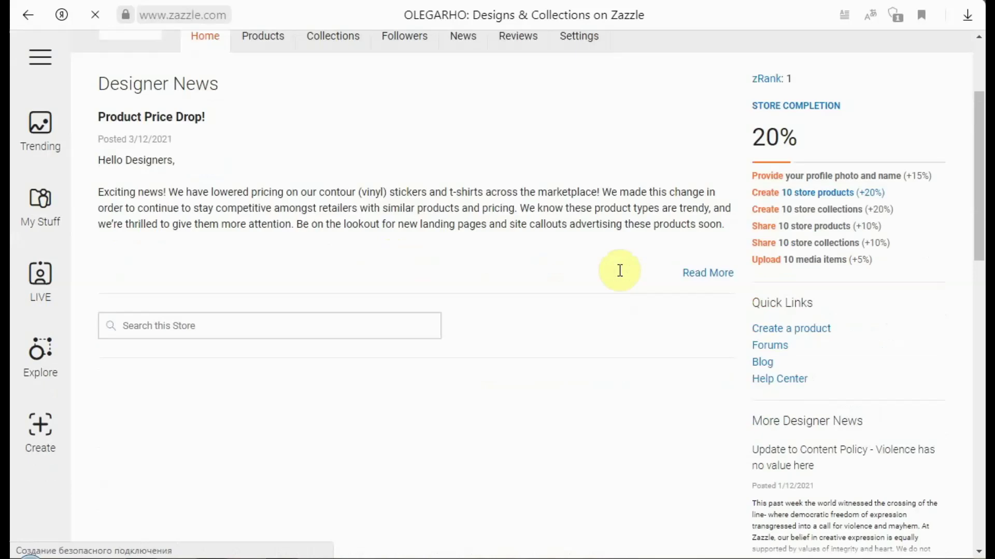
- Open the creation options for starting a new design from the store page
scroll(619, 275, "up", 4)
scroll(620, 278, "up", 3)
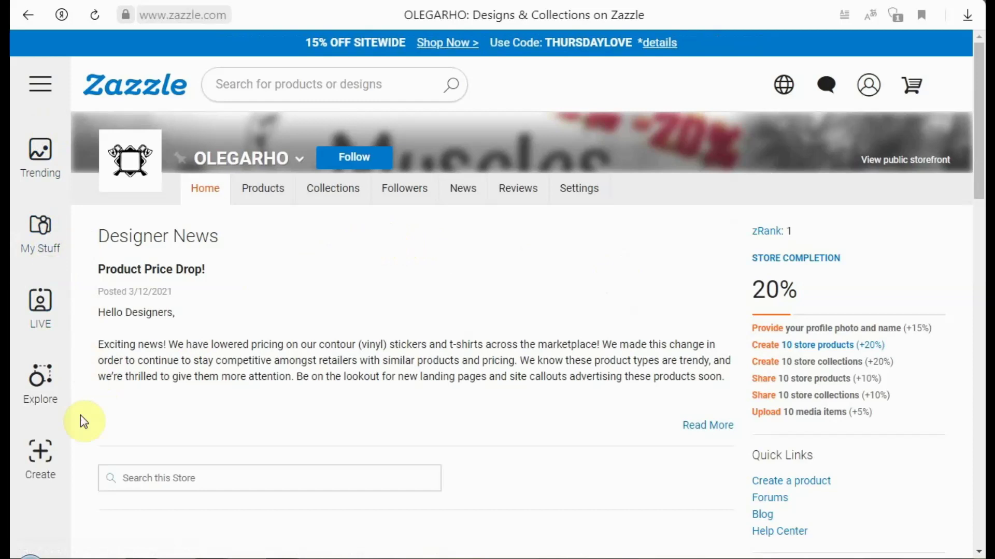
left_click(51, 469)
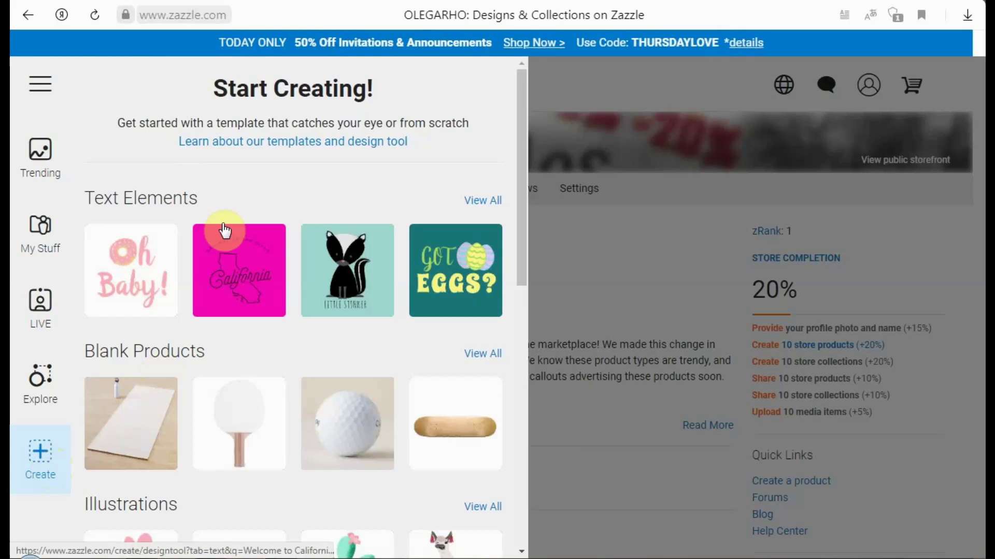
- Look through the design starting categories and view translations of the Social Media Templates and Zoom Backgrounds headings
scroll(356, 229, "down", 4)
scroll(352, 230, "down", 7)
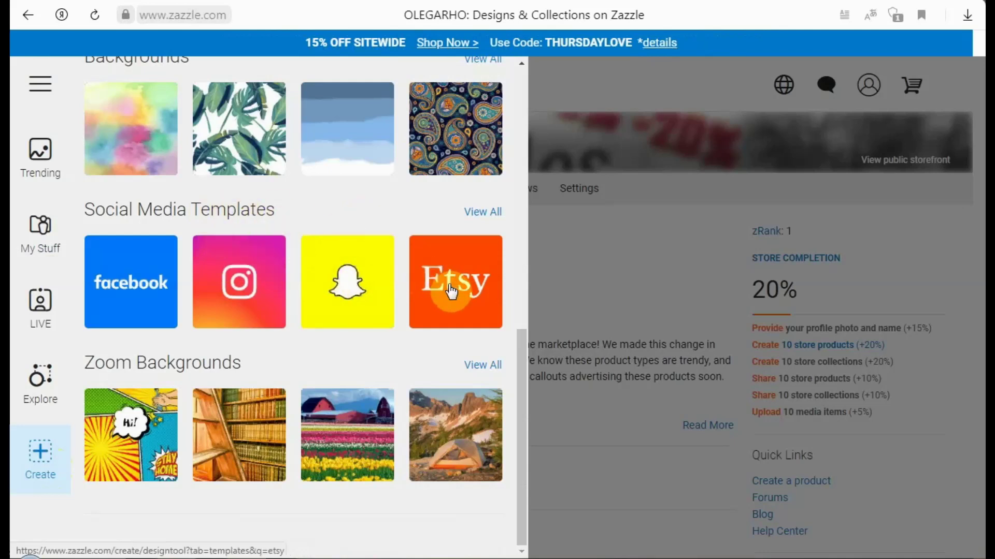
triple_click(267, 210)
right_click(267, 213)
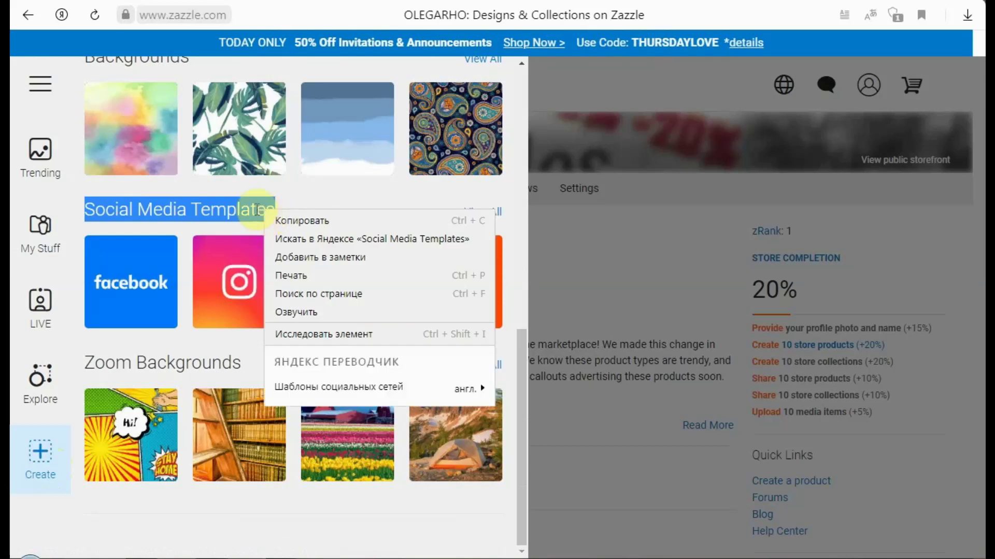
left_click(258, 209)
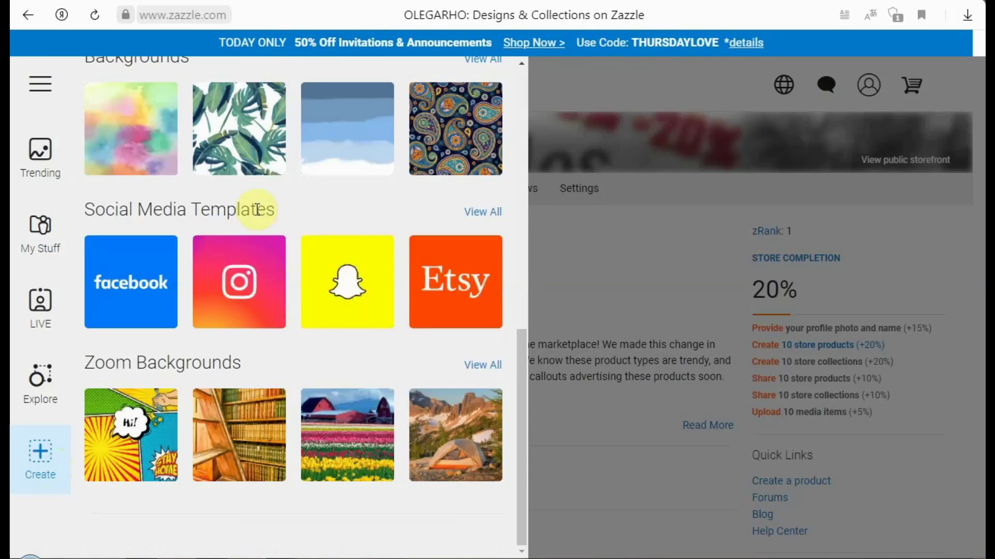
triple_click(220, 363)
right_click(219, 364)
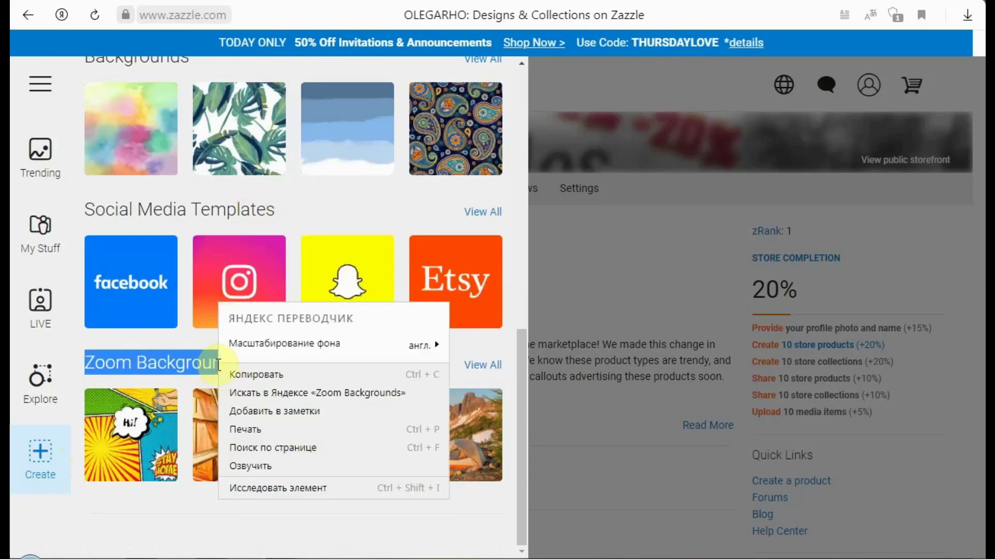
left_click(219, 364)
scroll(233, 371, "up", 6)
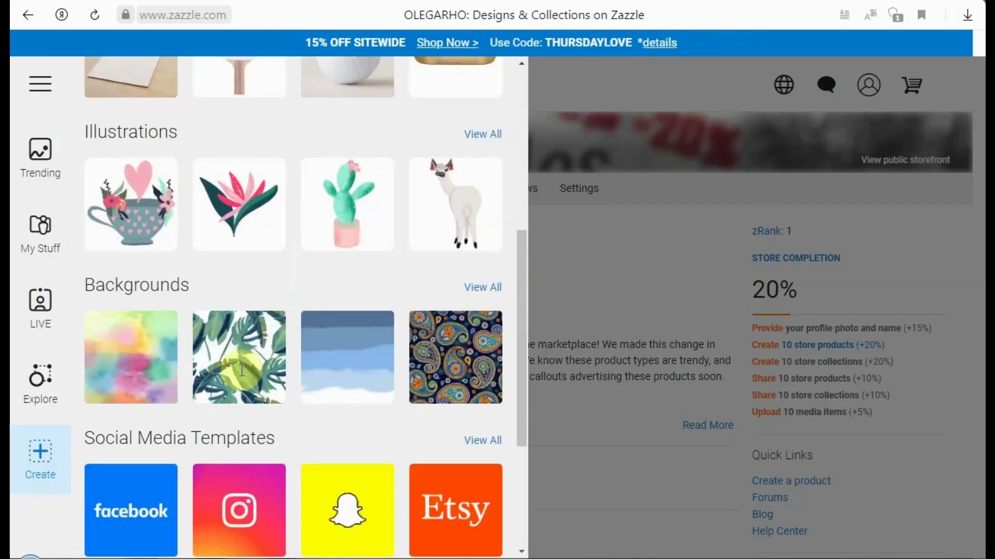
scroll(241, 363, "up", 5)
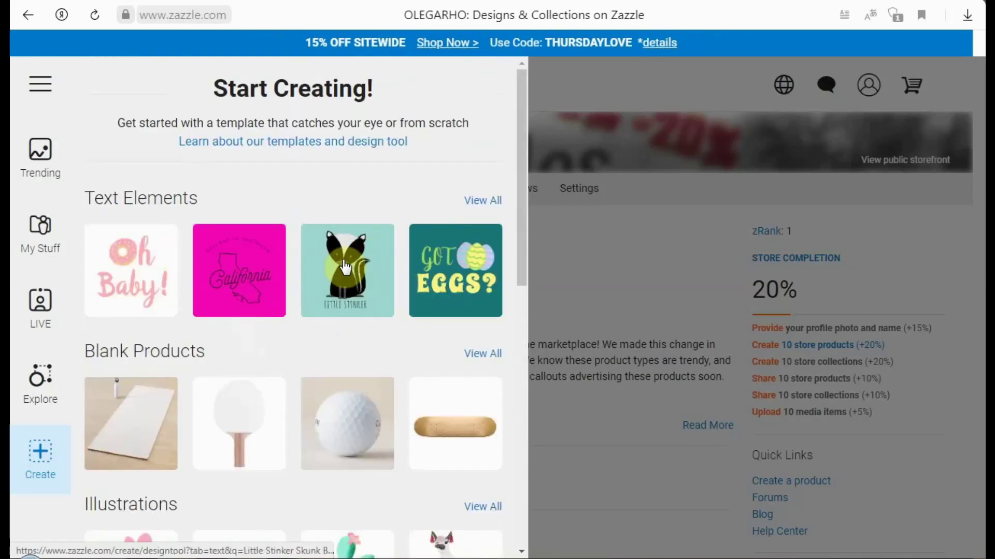
- Start a new design from the "Got Eggs?" text element and dismiss the collaboration invitation
left_click(430, 266)
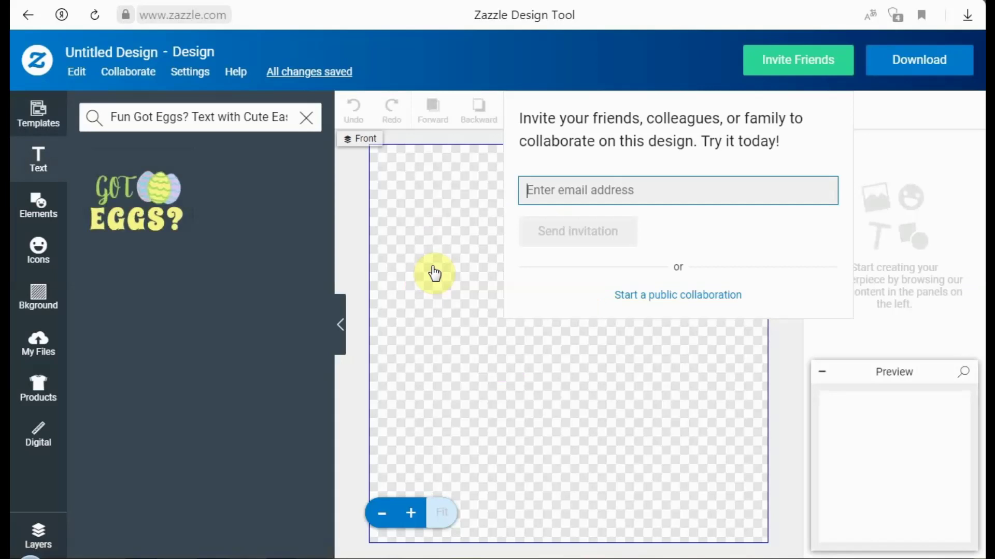
left_click(804, 77)
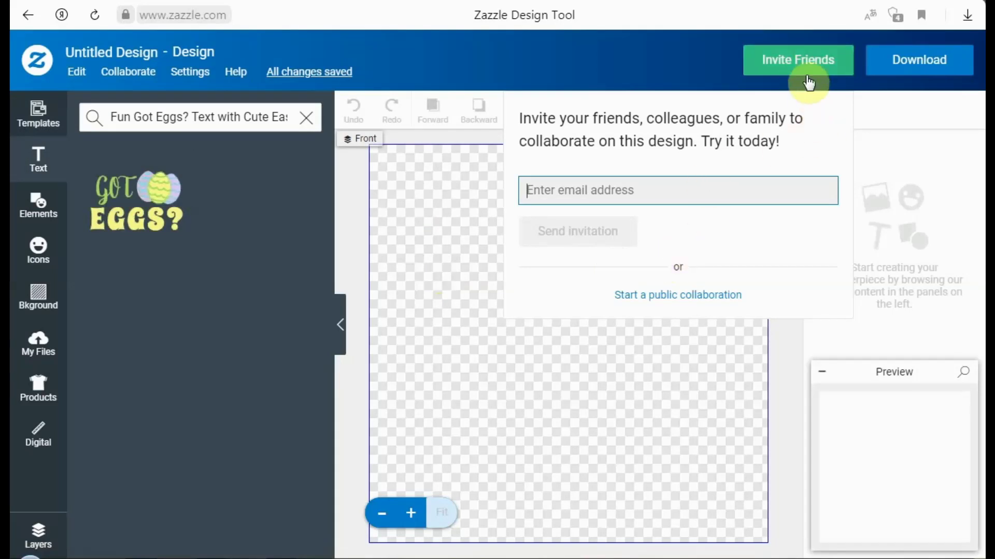
left_click(804, 76)
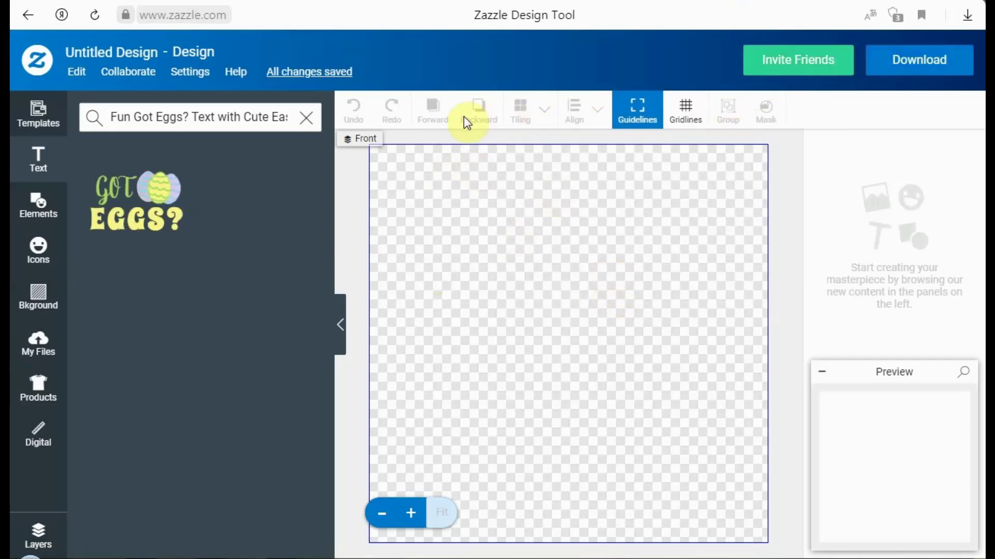
- Add the "Got Eggs?" text graphic to the canvas, slightly enlarged and positioned in the upper middle
left_click(148, 208)
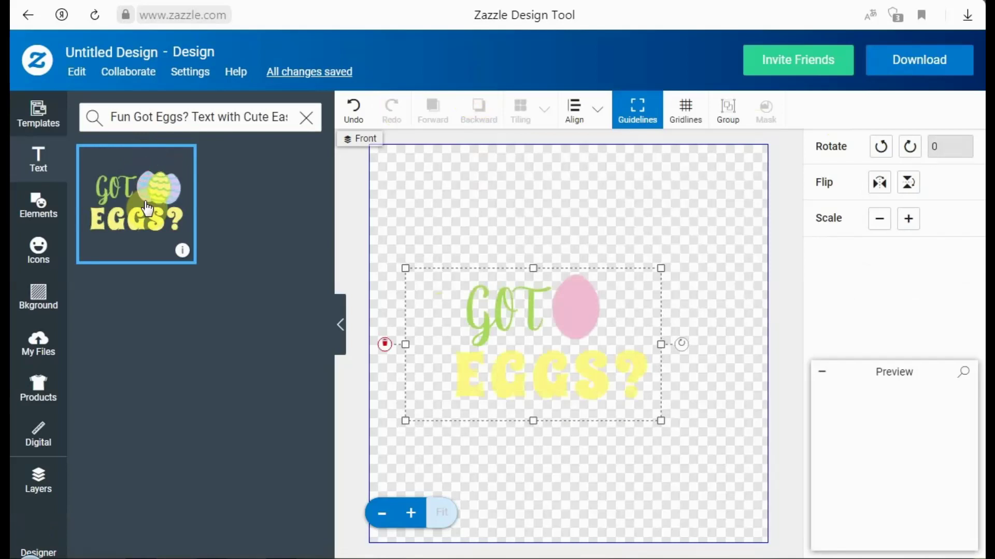
left_click_drag(582, 337, 606, 298)
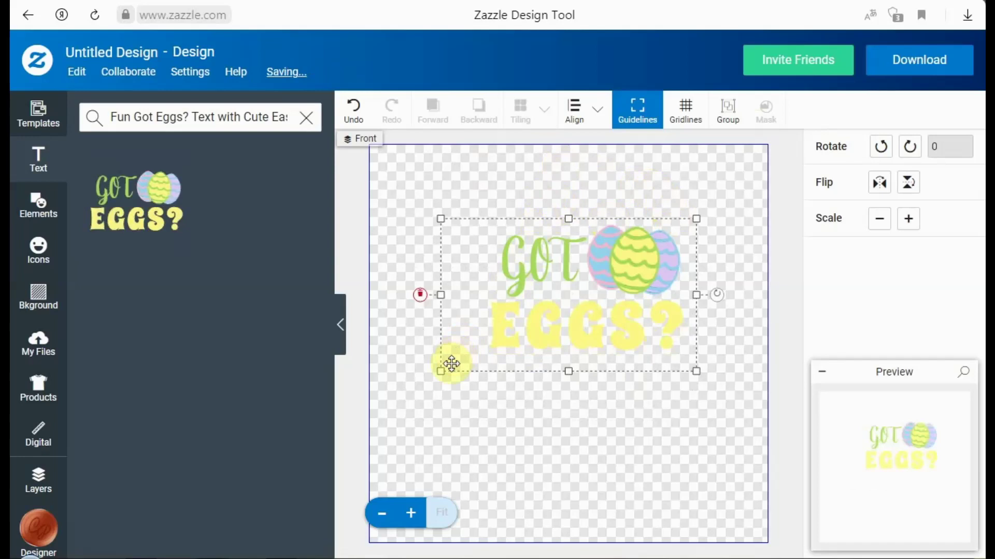
left_click_drag(438, 372, 409, 389)
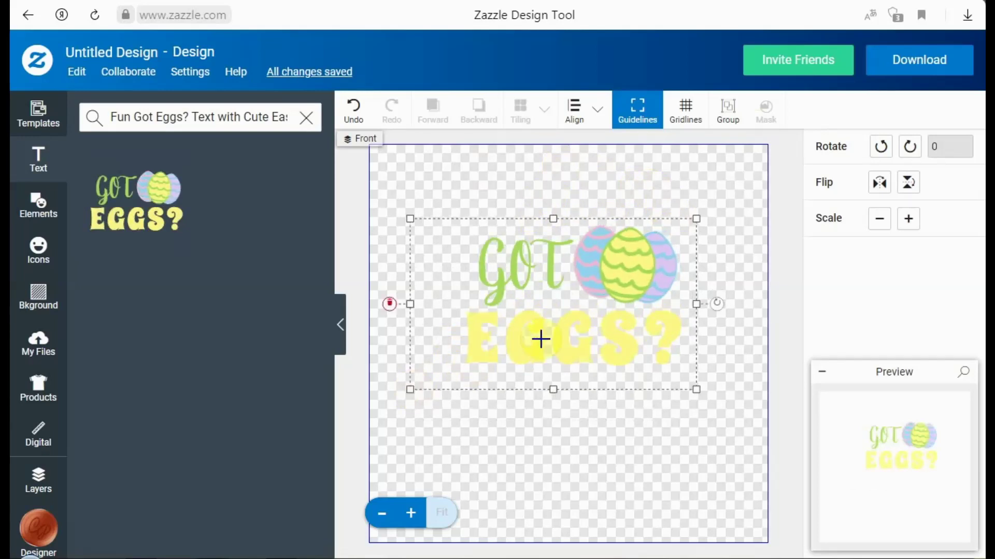
left_click_drag(564, 329, 577, 311)
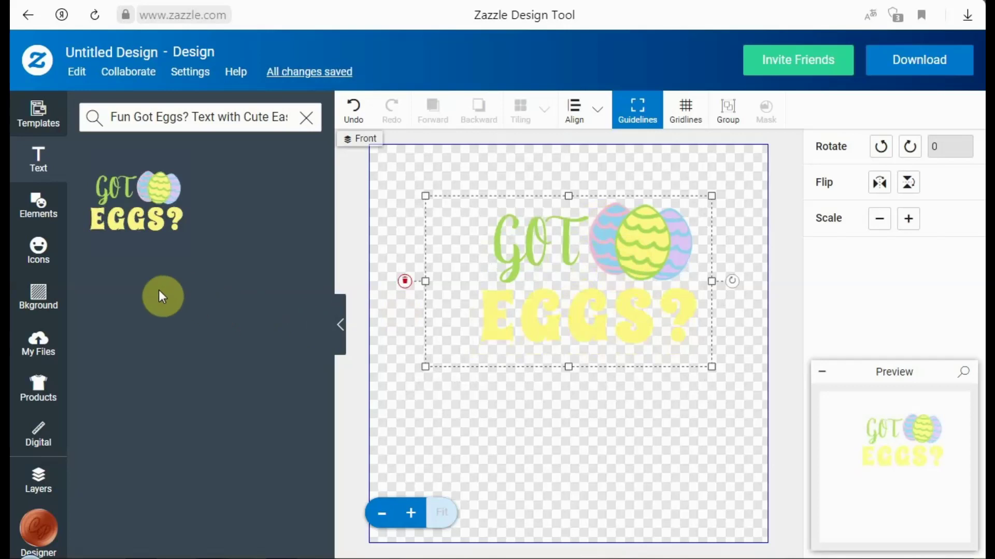
- Apply the design to the T-Shirt product from the Clothing & Shoes category
left_click(32, 262)
left_click(44, 400)
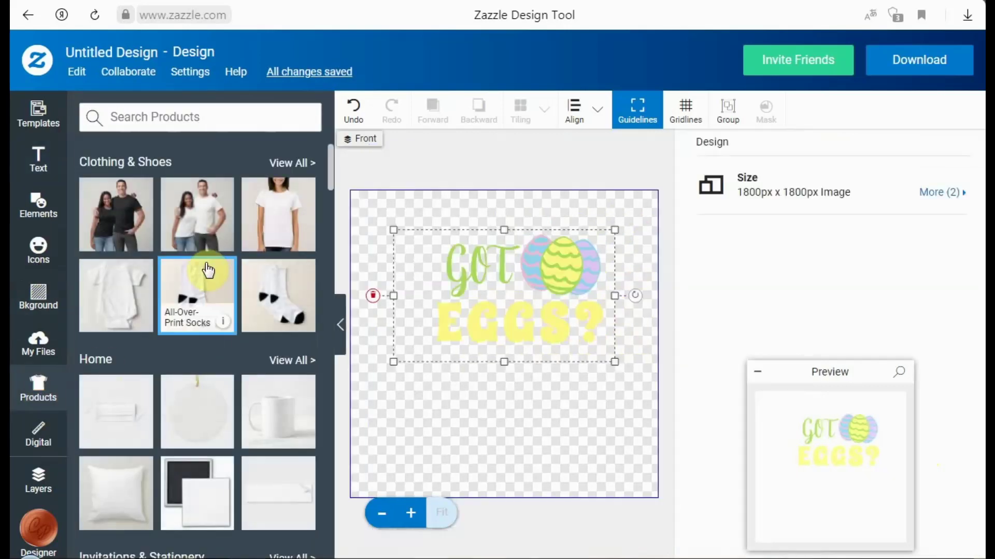
left_click(172, 223)
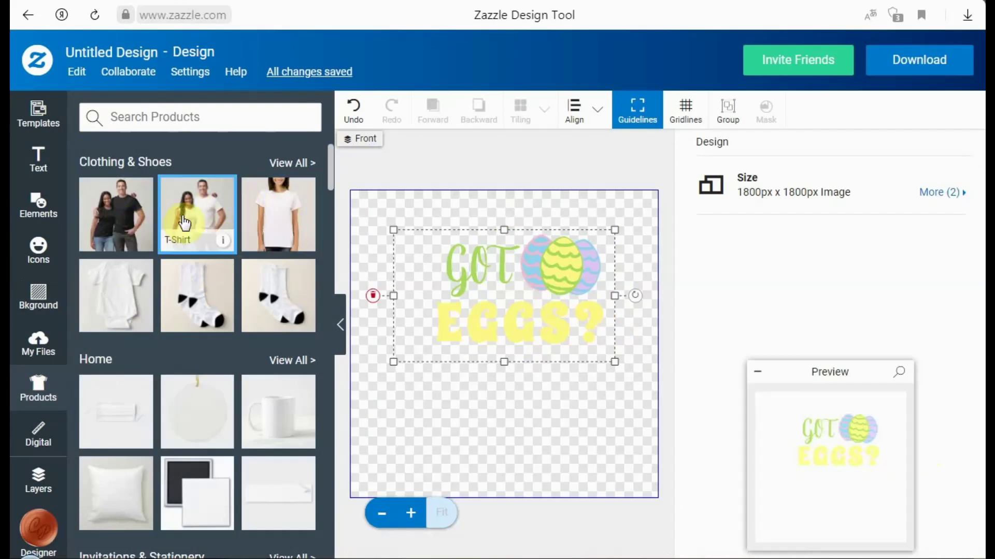
- Browse the blank product catalogue through the categories and the Most Popular Products to examine the items available for the design
scroll(198, 227, "down", 12)
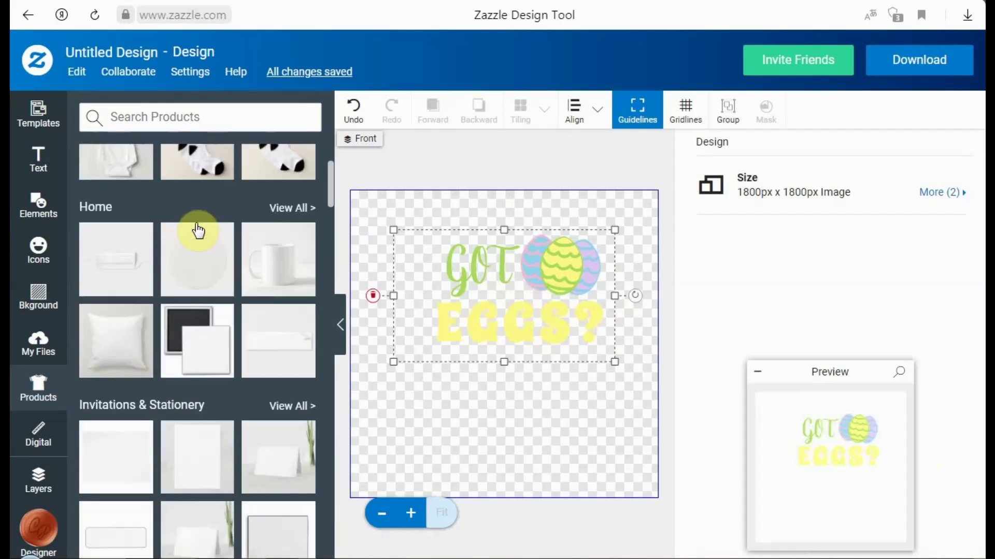
scroll(199, 230, "down", 12)
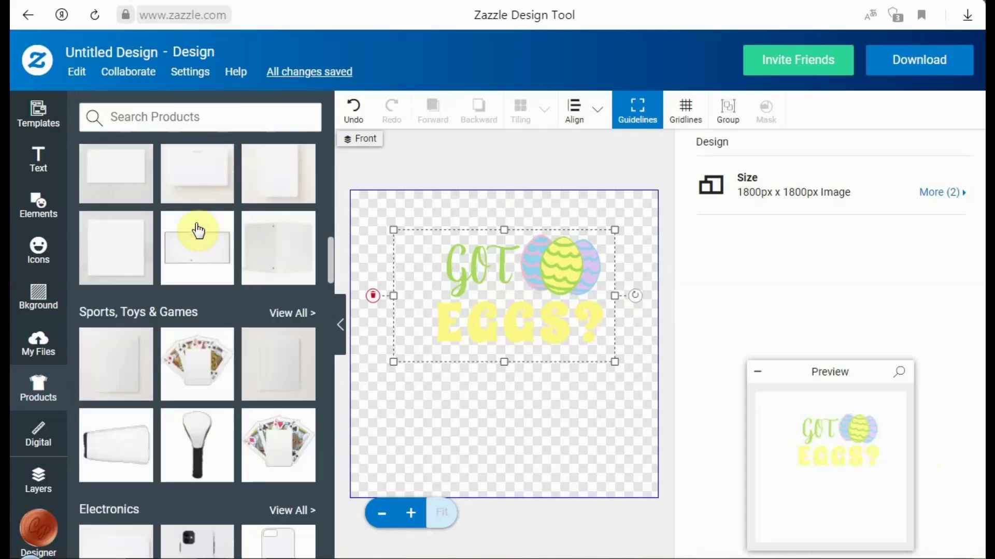
scroll(198, 231, "down", 7)
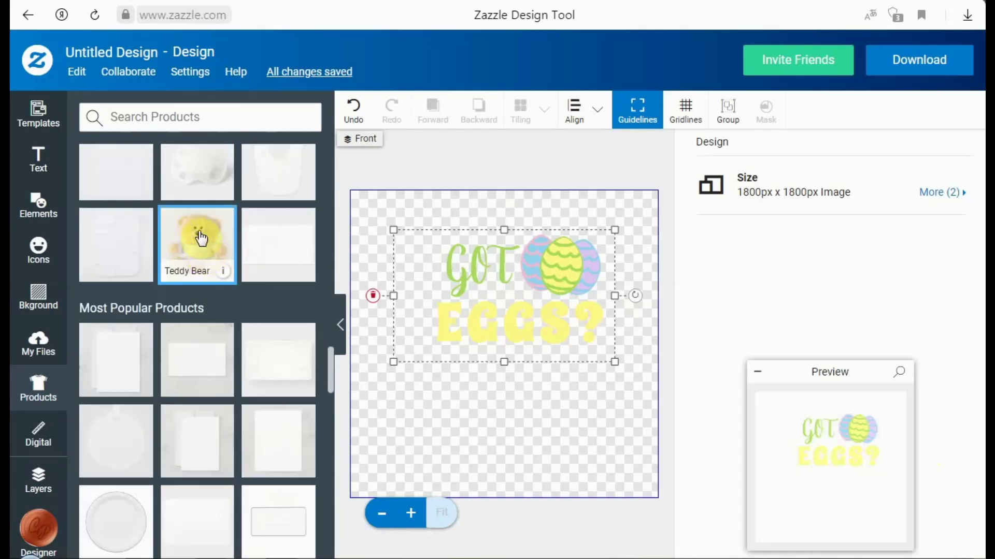
left_click(211, 259)
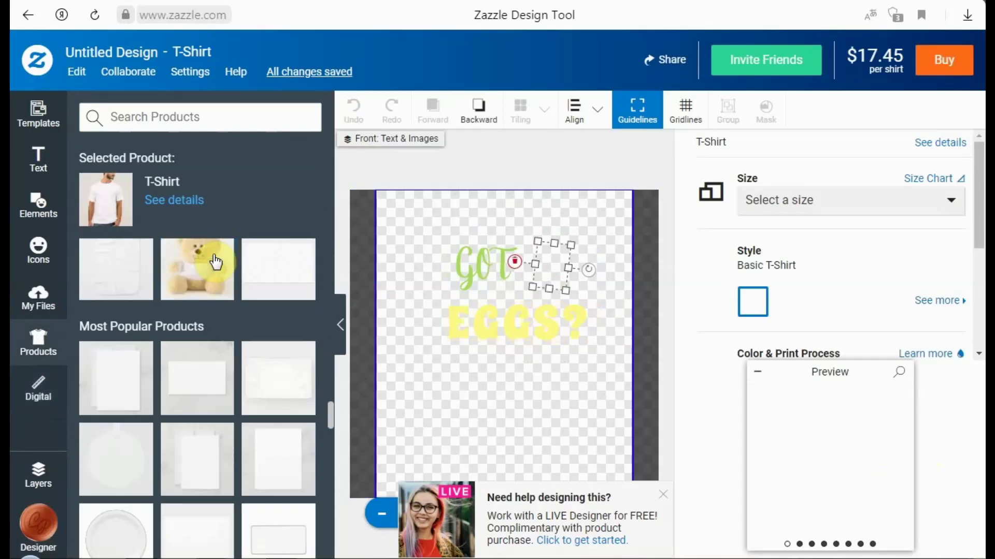
scroll(216, 262, "down", 8)
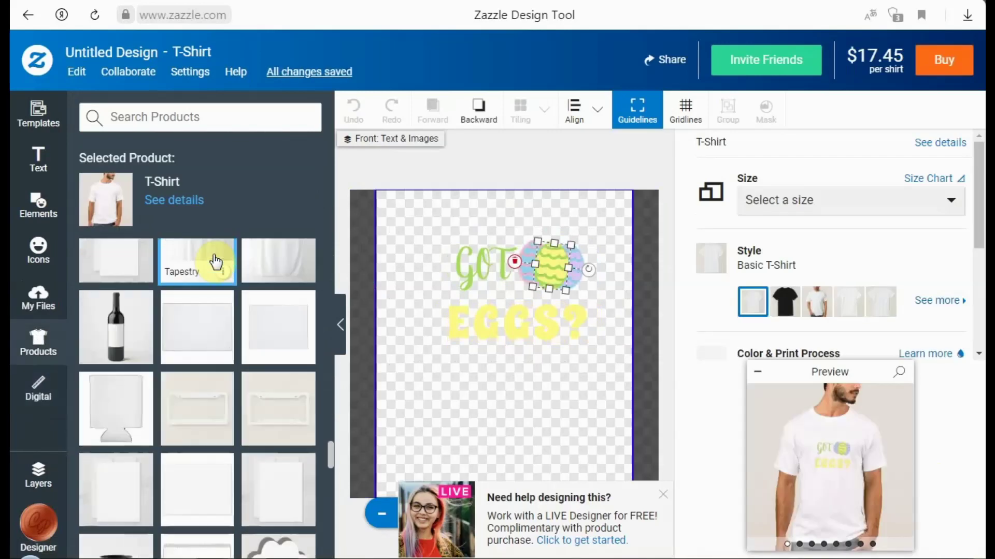
scroll(216, 261, "down", 10)
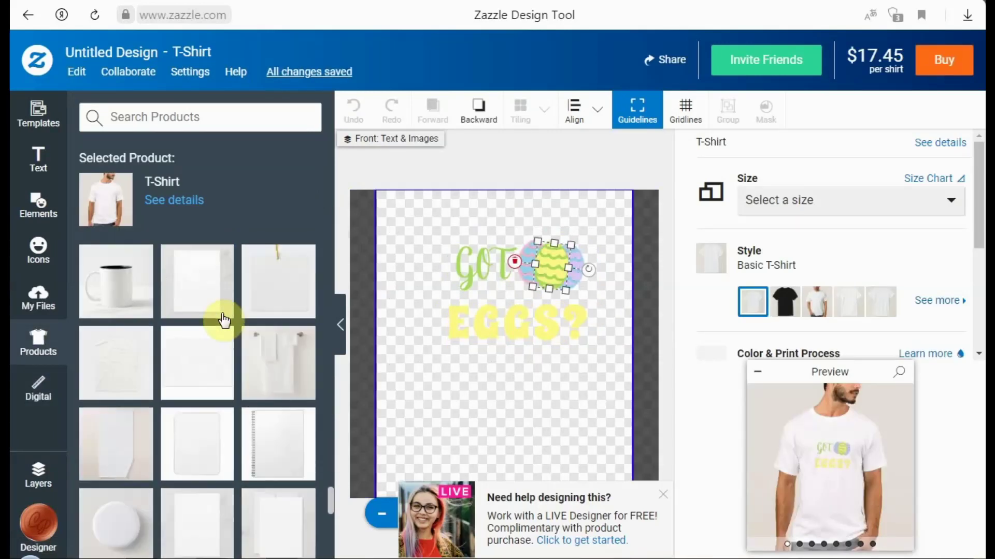
scroll(224, 320, "down", 10)
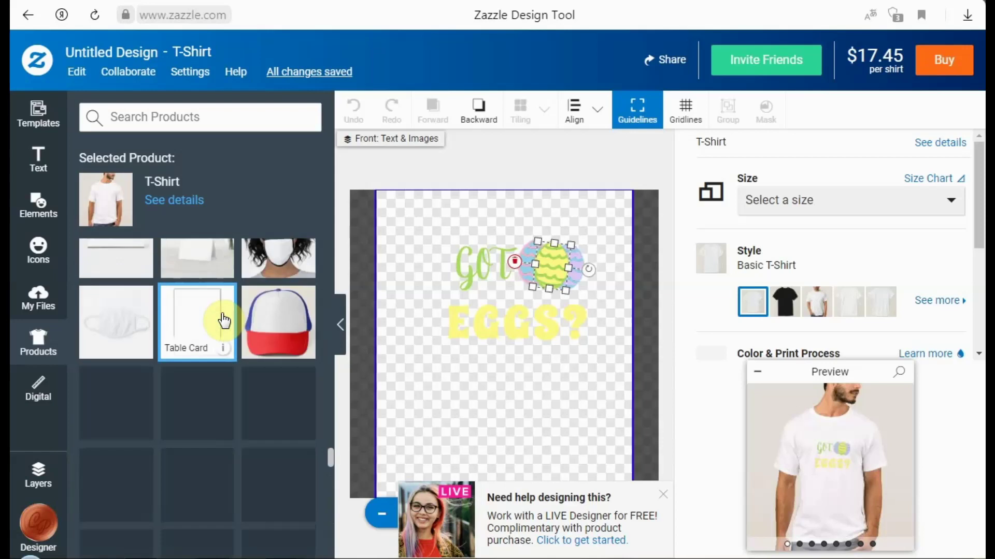
scroll(223, 320, "down", 10)
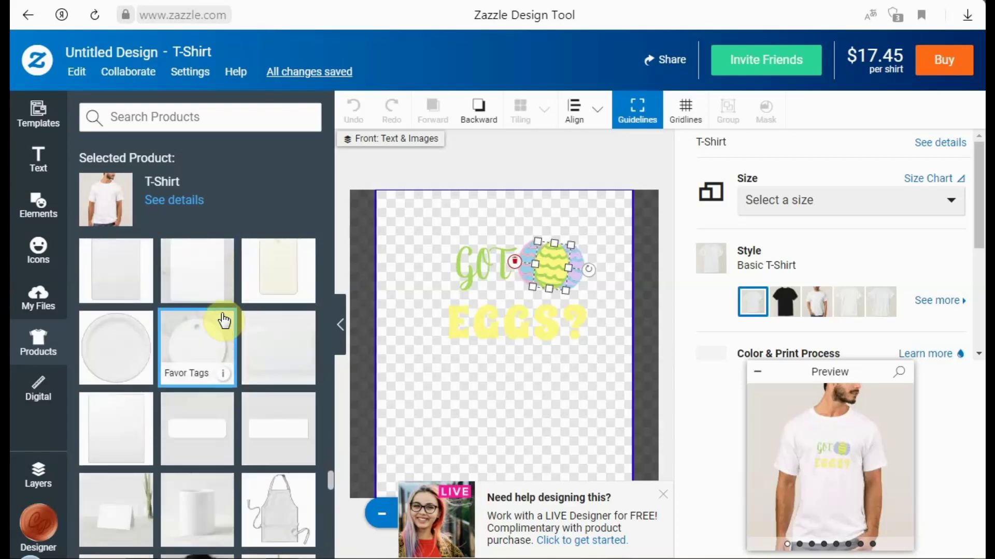
scroll(223, 320, "down", 10)
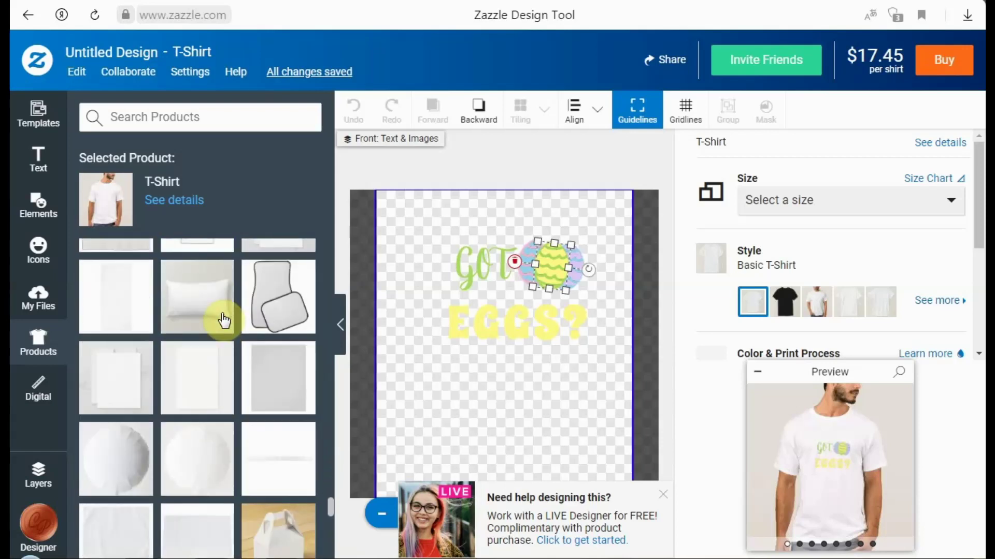
scroll(224, 320, "down", 10)
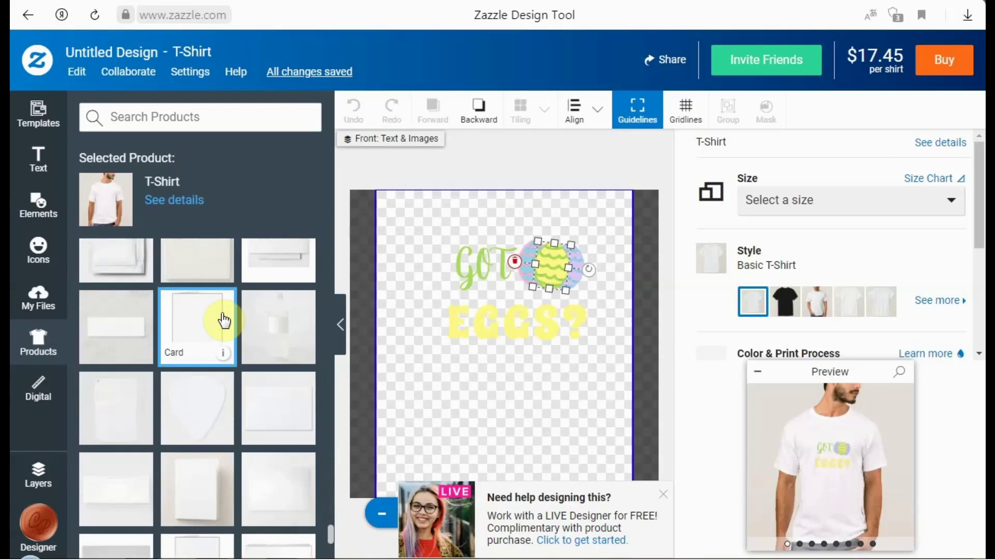
scroll(223, 320, "down", 10)
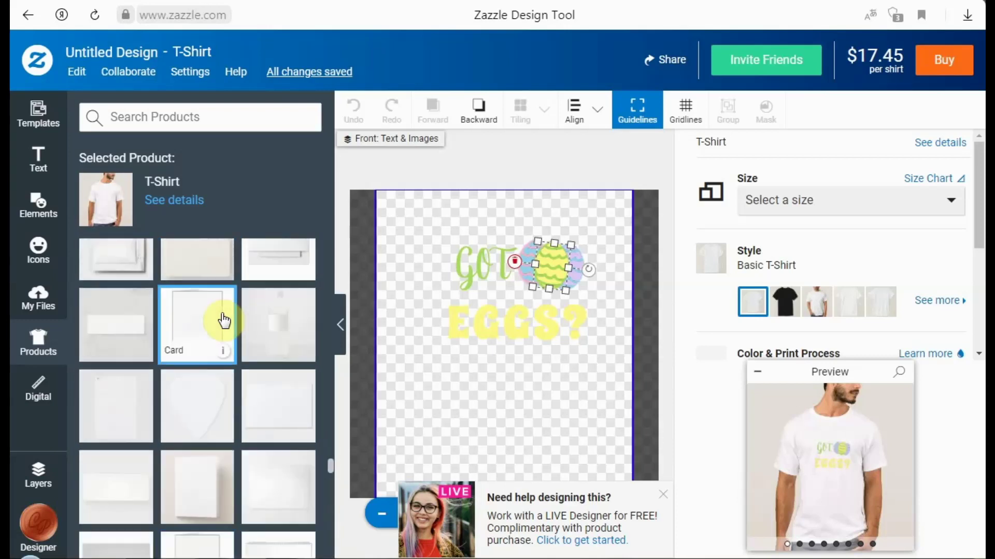
scroll(224, 320, "down", 3)
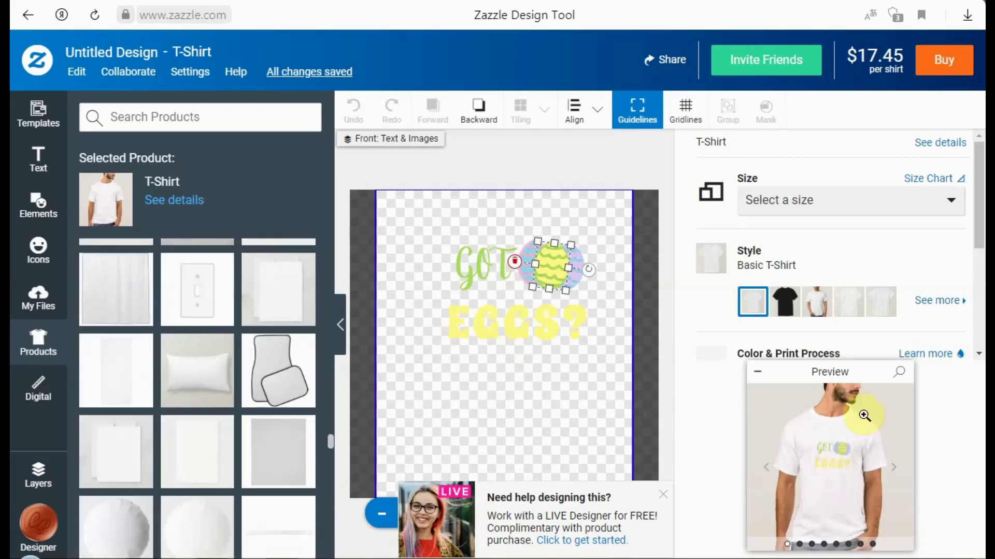
- Collapse the shirt preview and change the T-shirt style to Basic Dark T-Shirt
left_click(829, 374)
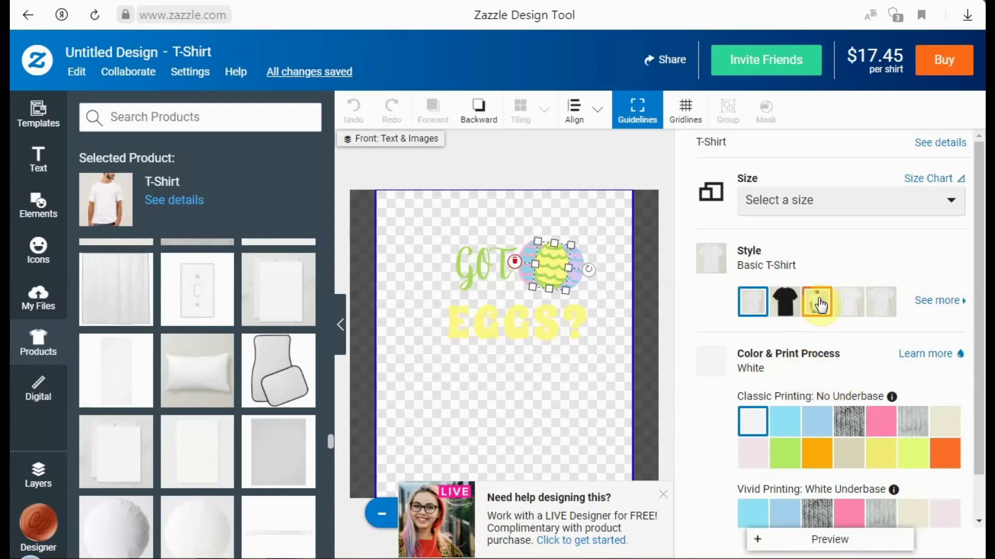
left_click(786, 305)
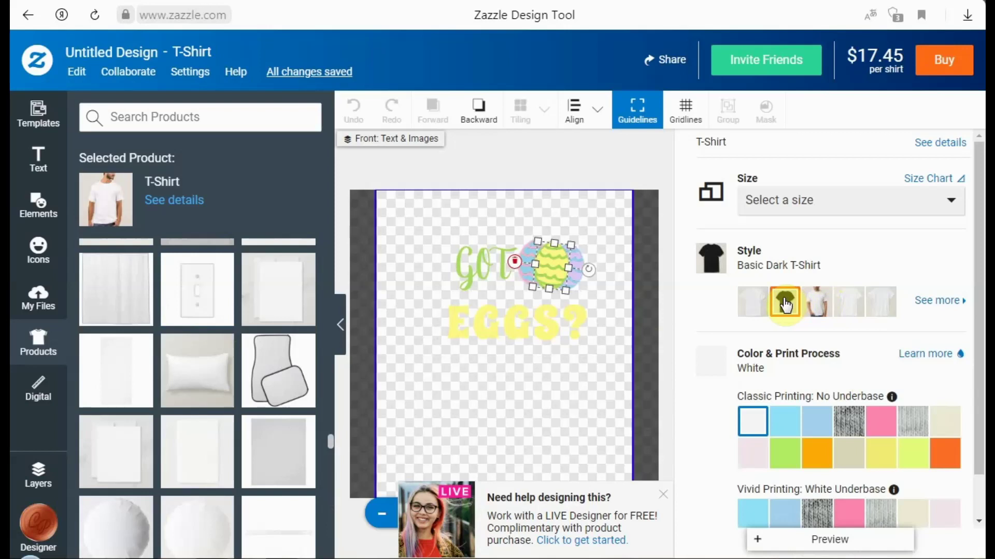
left_click(784, 212)
left_click(783, 213)
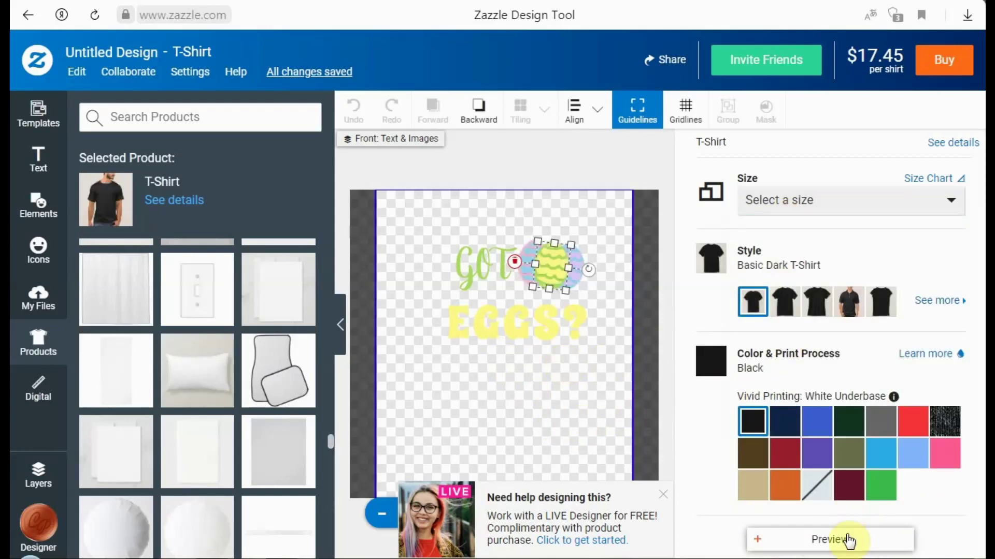
- Restore the preview of the dark T-shirt and examine its front and back views
left_click(829, 539)
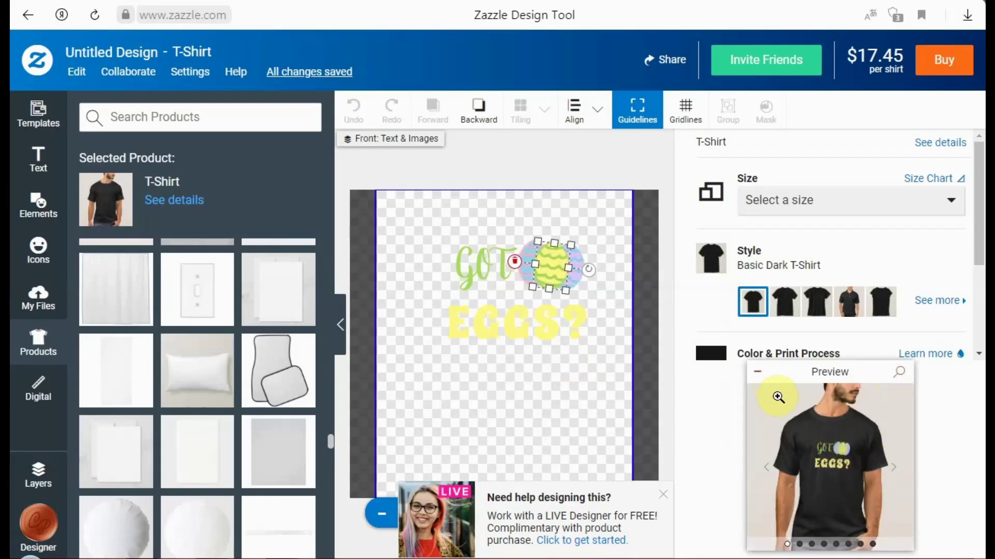
left_click(892, 473)
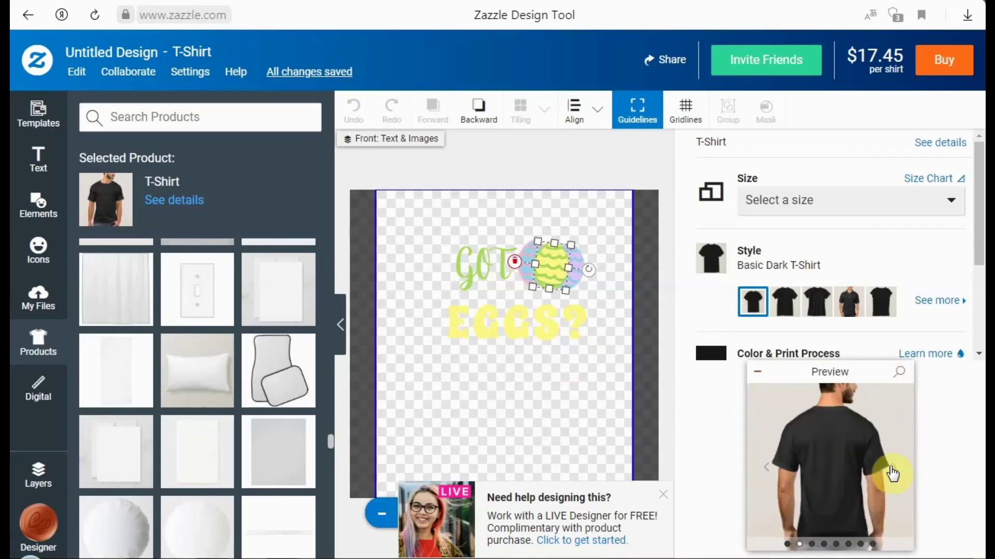
left_click(892, 474)
left_click(892, 474)
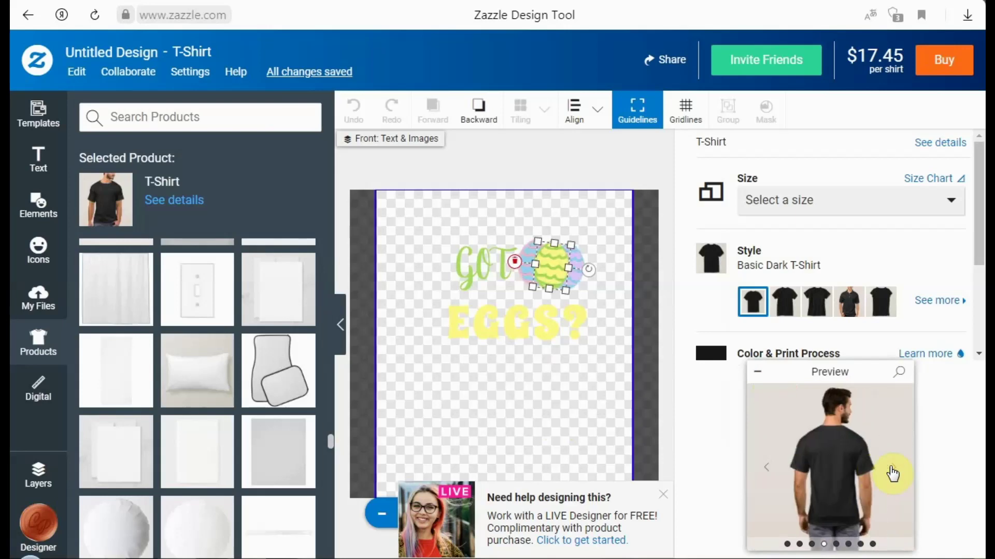
- Page through the remaining dark T-shirt previews and enlarge the animated front view
left_click(892, 473)
left_click(892, 473)
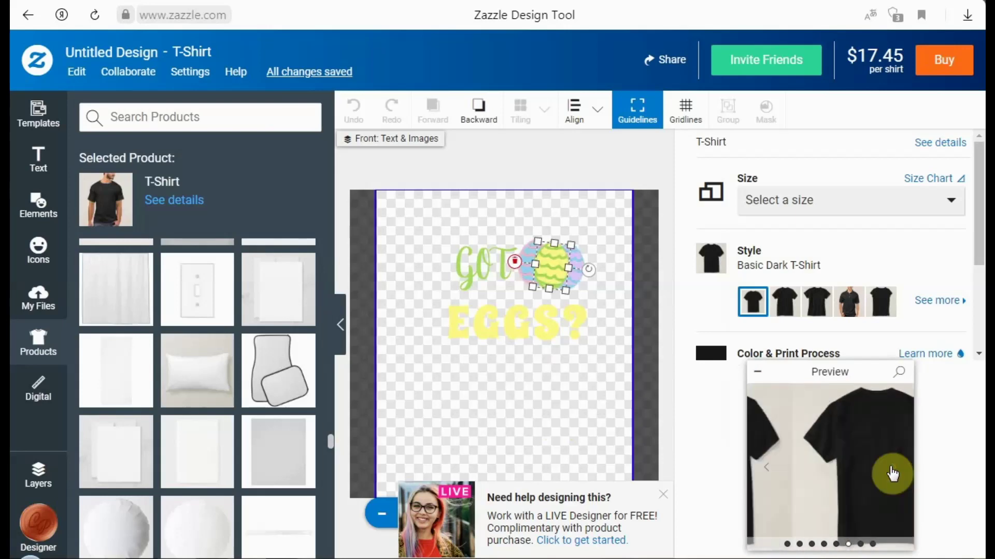
left_click(892, 474)
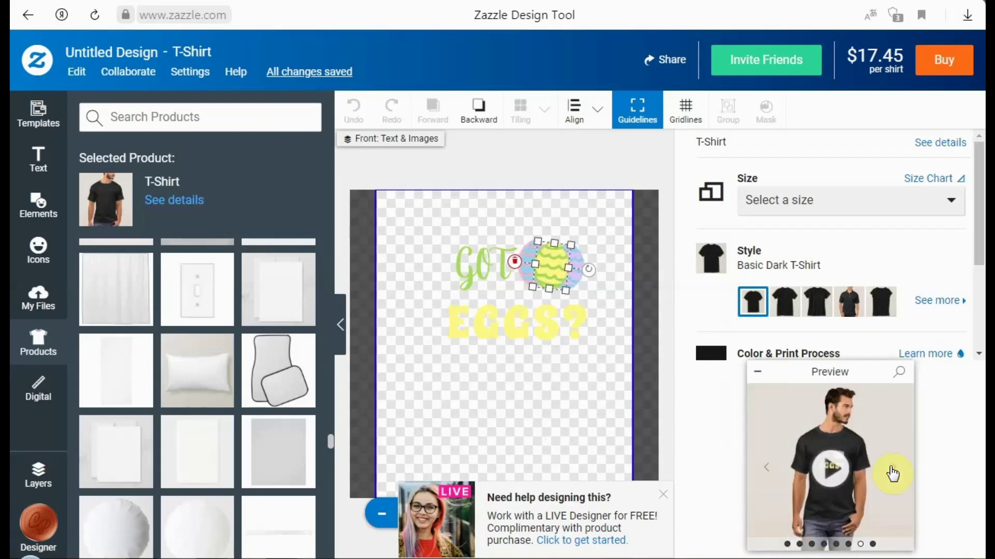
left_click(831, 471)
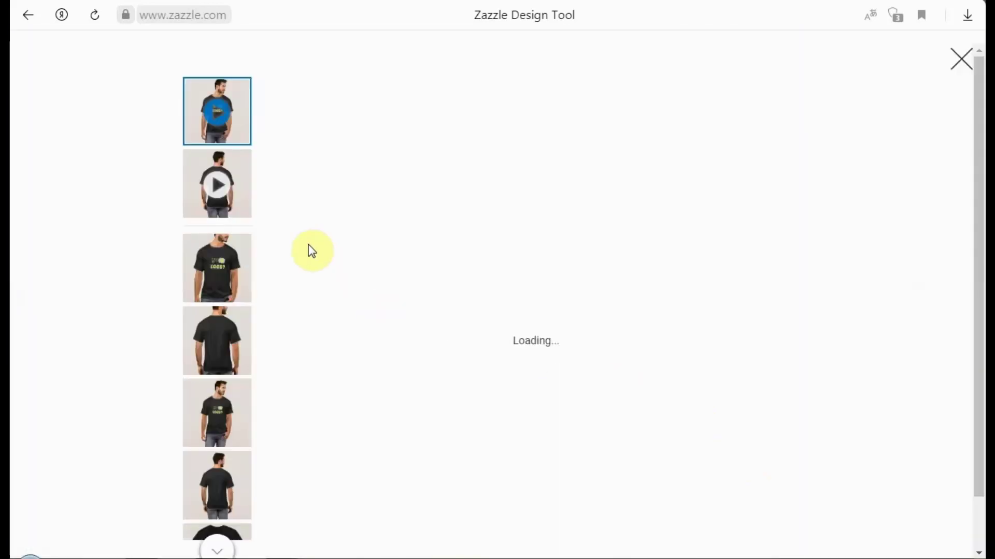
- Examine the T-shirt mockups and the animated front view in the enlarged gallery and close it
left_click(216, 201)
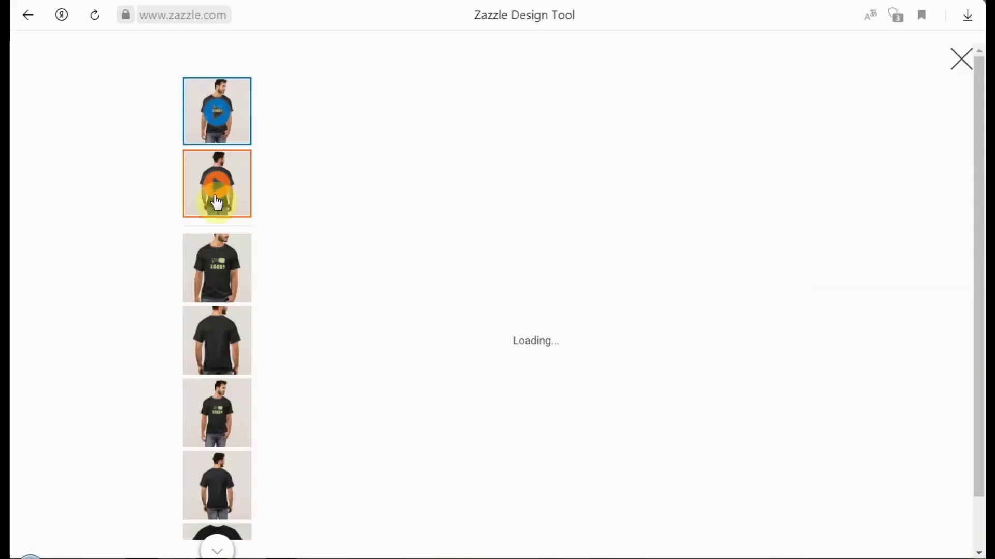
scroll(216, 202, "down", 1)
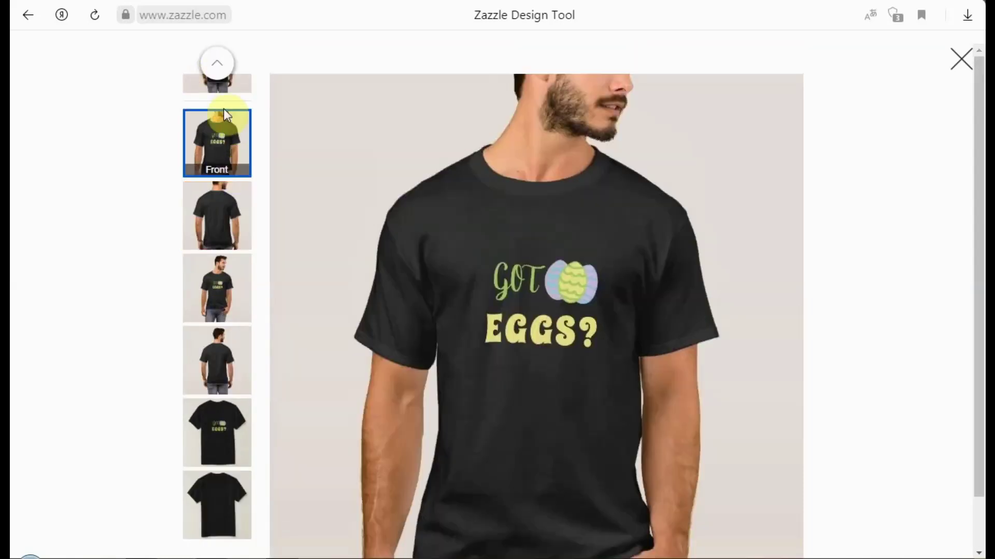
left_click(218, 62)
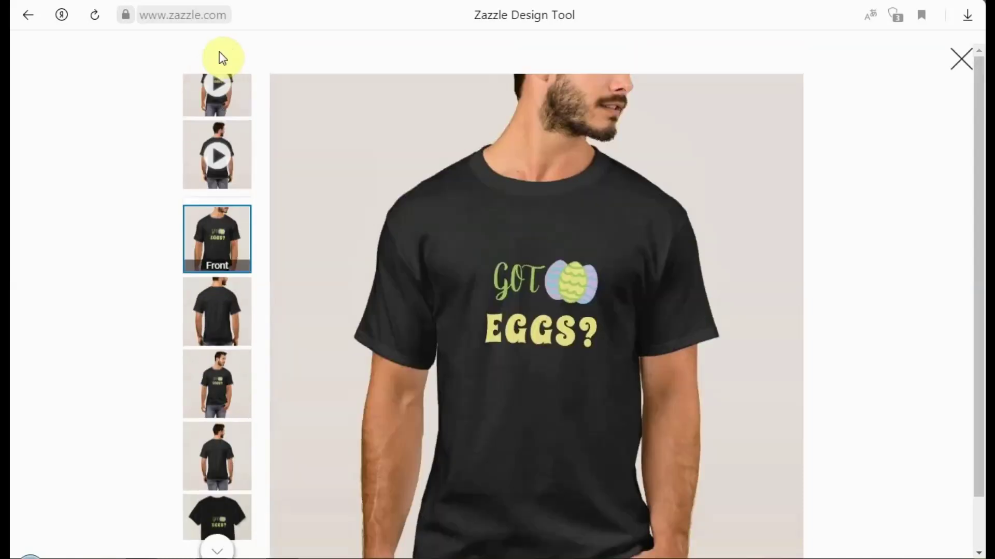
left_click(216, 112)
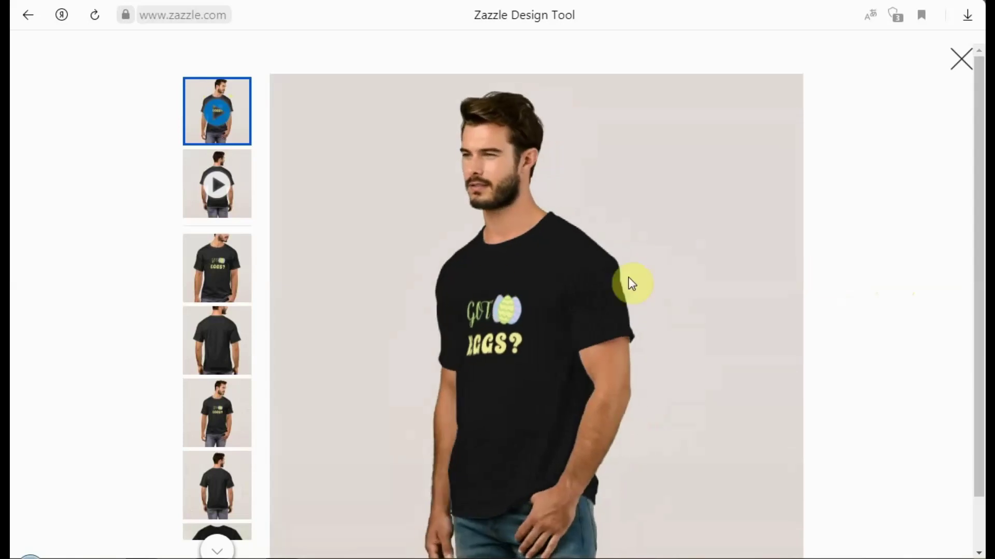
scroll(378, 277, "down", 1)
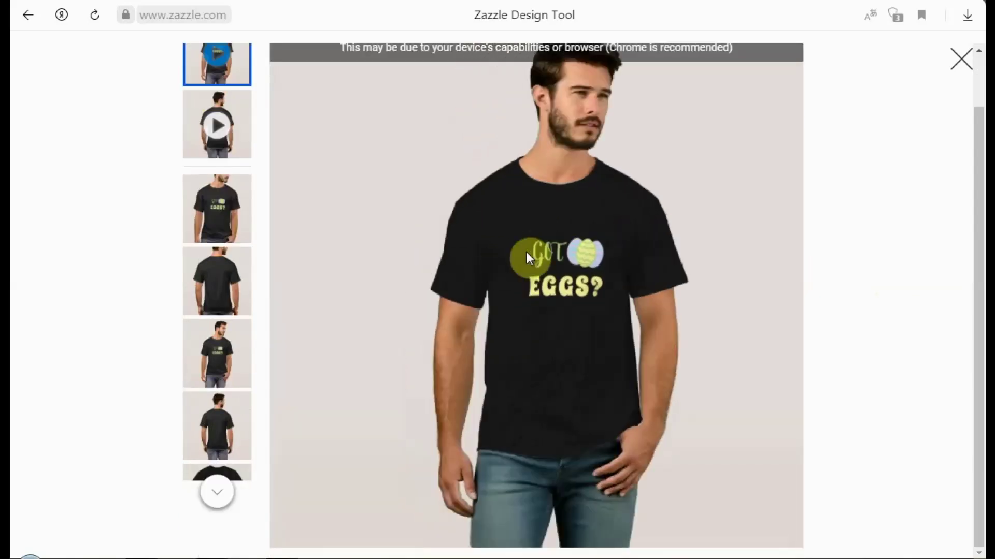
left_click(963, 56)
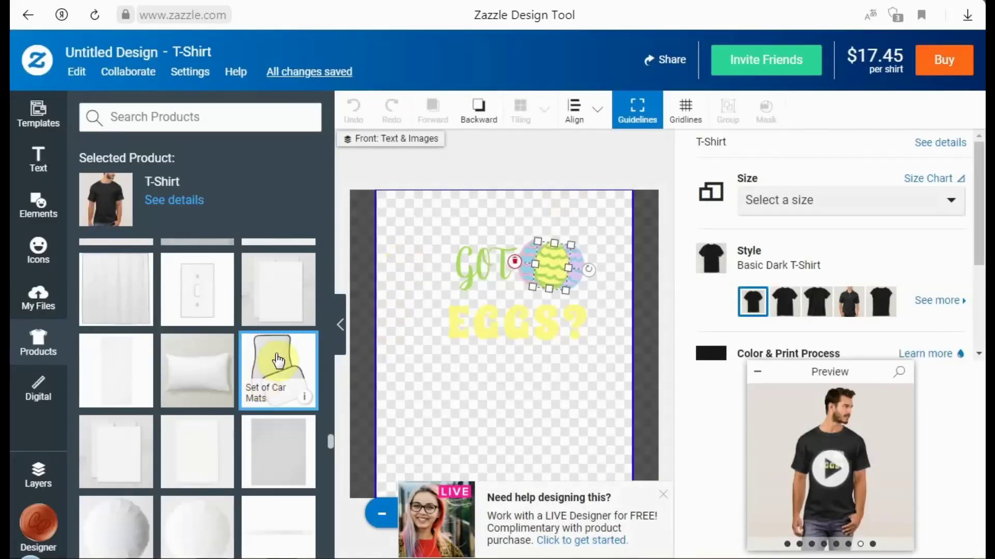
- Switch the product from the T-shirt to the Latte Mug
scroll(269, 357, "down", 5)
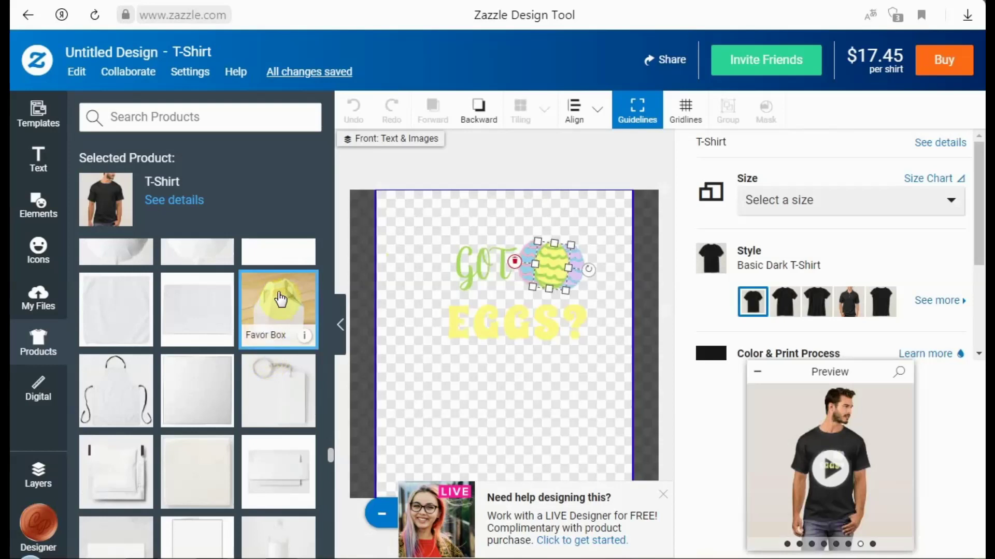
scroll(280, 300, "down", 5)
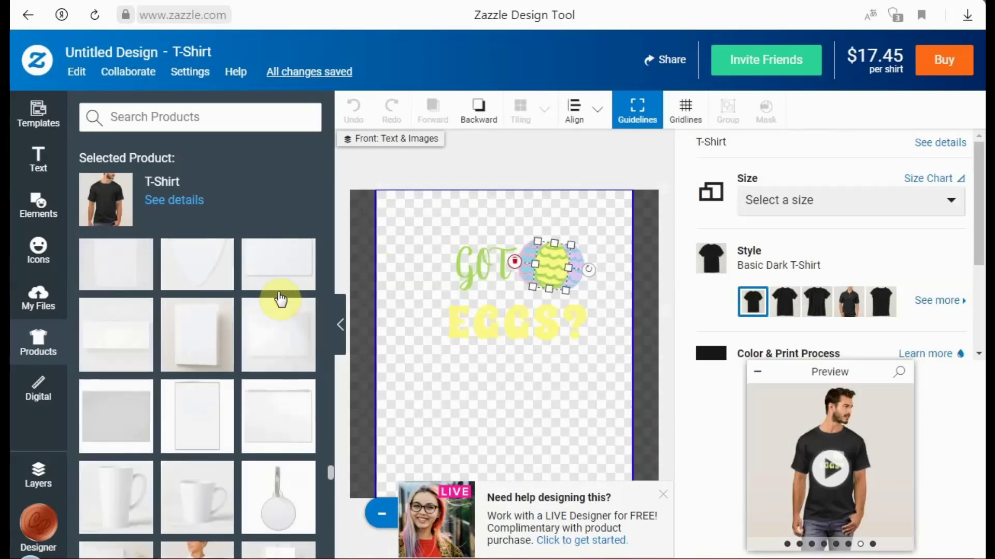
scroll(280, 297, "down", 3)
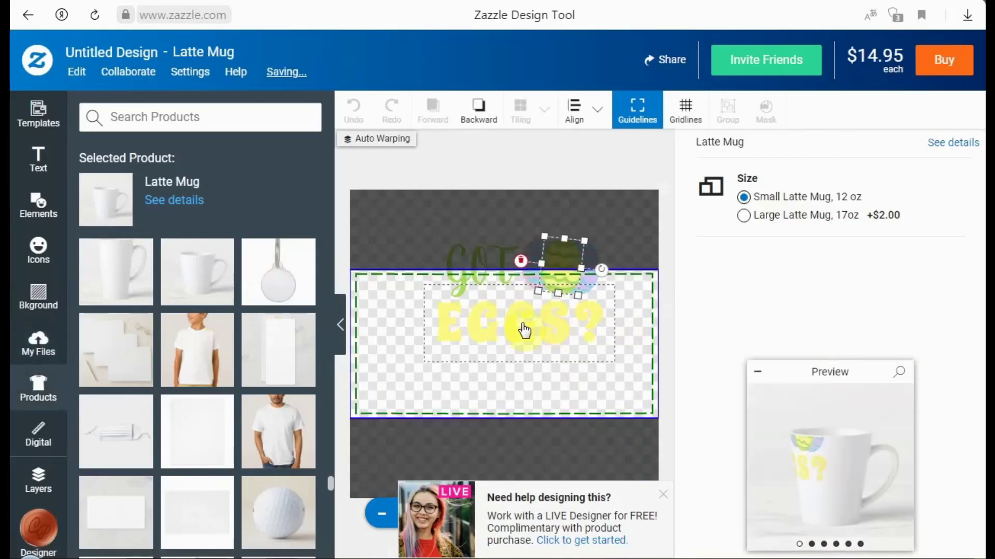
- Move the "EGGS?" text, the "GOT" text and the yellow egg stripes down into the mug's print area
left_click_drag(520, 324, 509, 360)
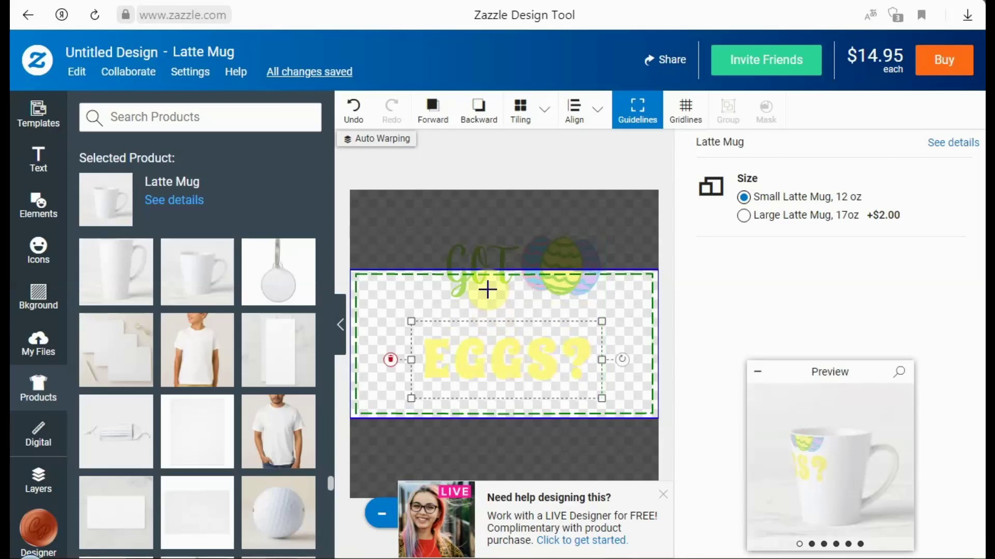
left_click_drag(488, 280, 488, 325)
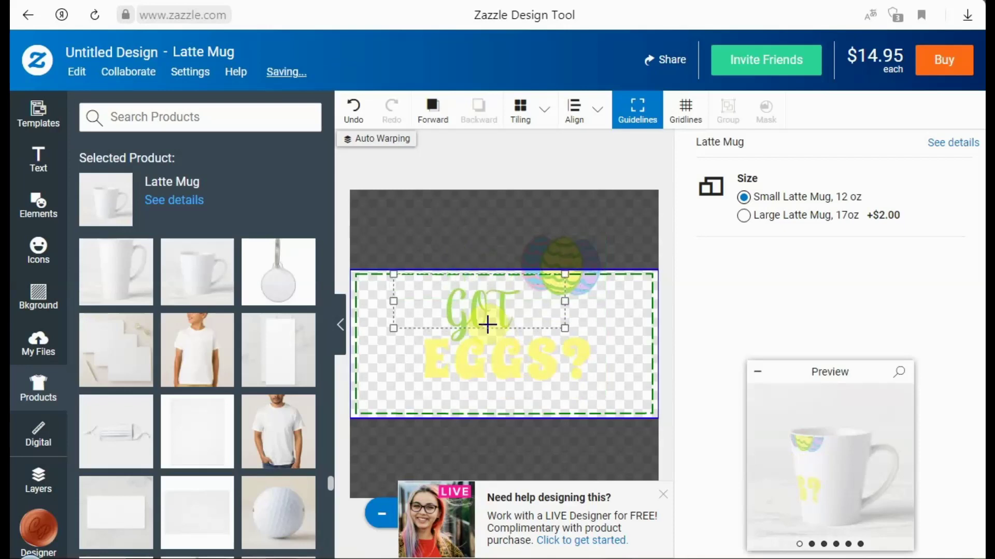
left_click_drag(578, 267, 589, 303)
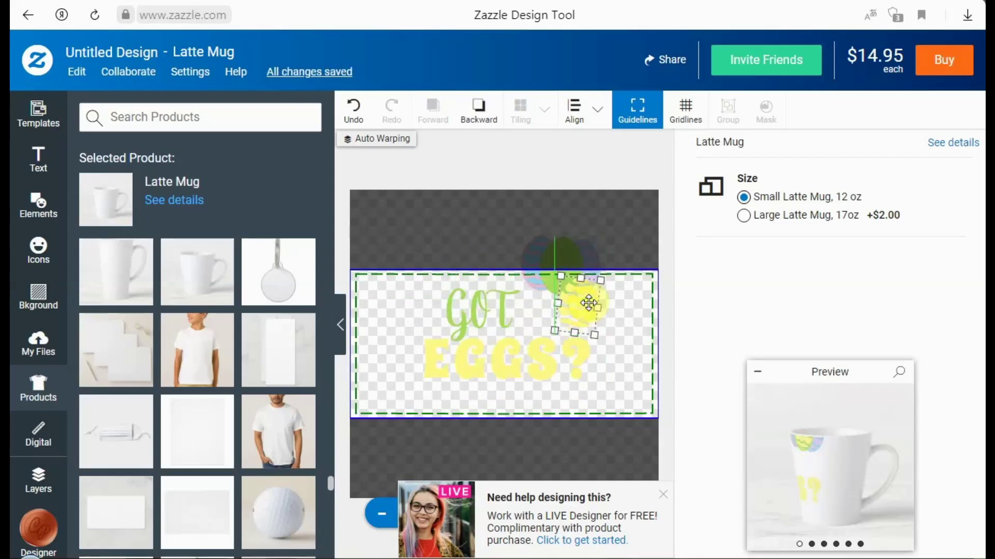
left_click(786, 405)
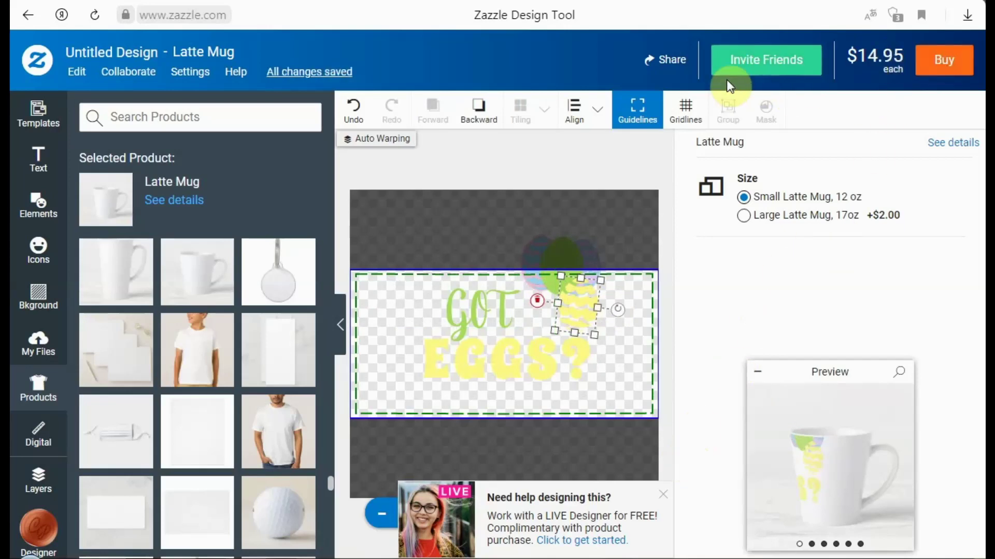
- Look at the design's sharing options and the list of digital formats
left_click(669, 68)
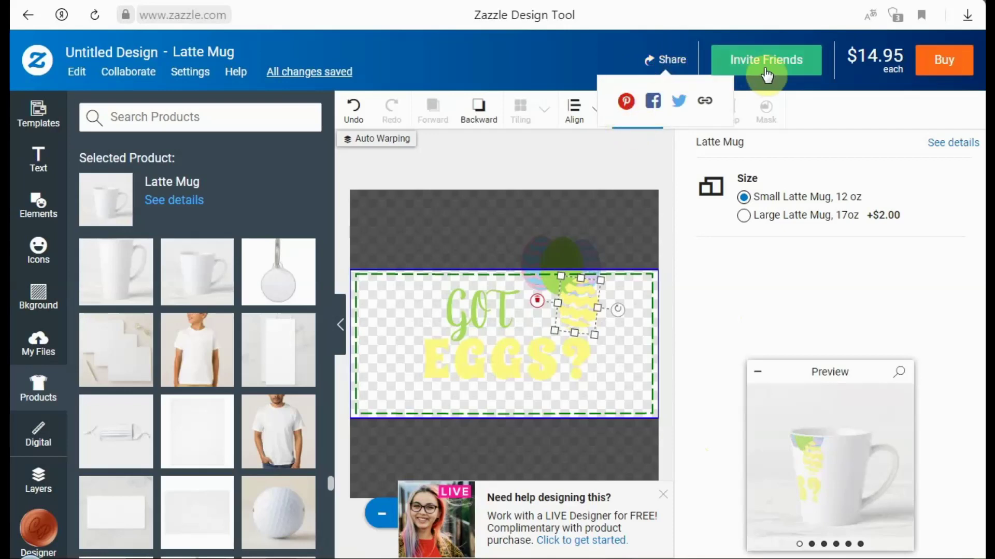
left_click(820, 91)
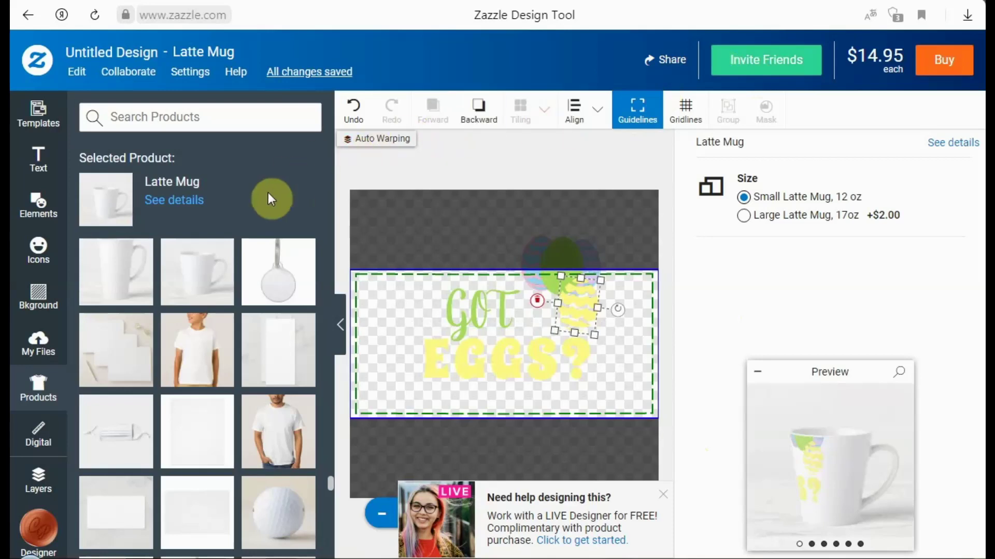
scroll(223, 290, "down", 2)
left_click(43, 443)
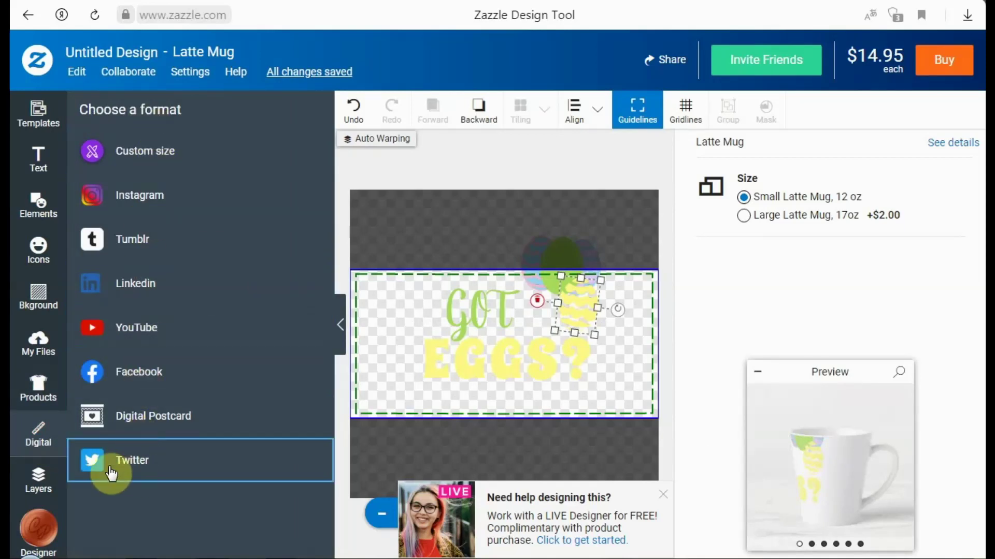
- Look at the background options and browse the Animals category of icons
left_click(38, 299)
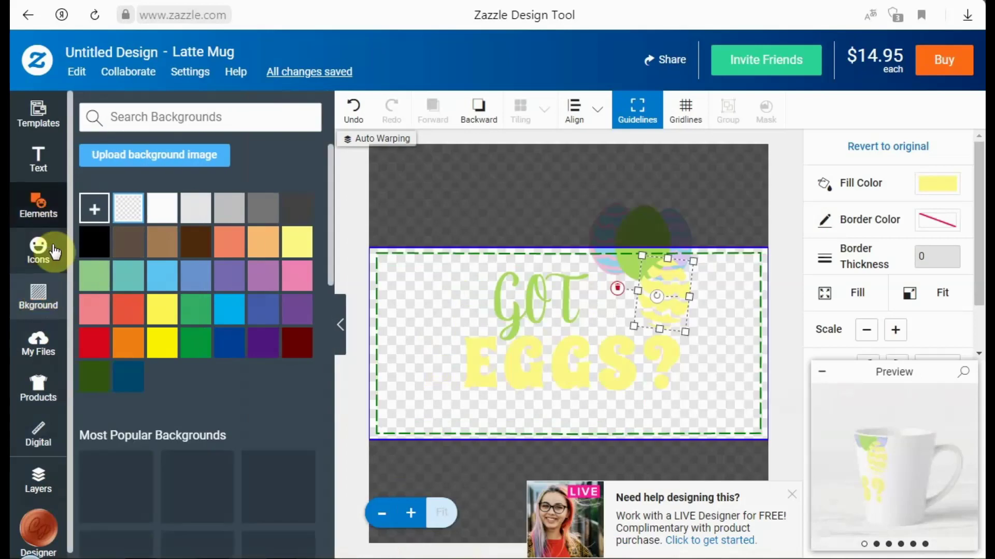
left_click(55, 252)
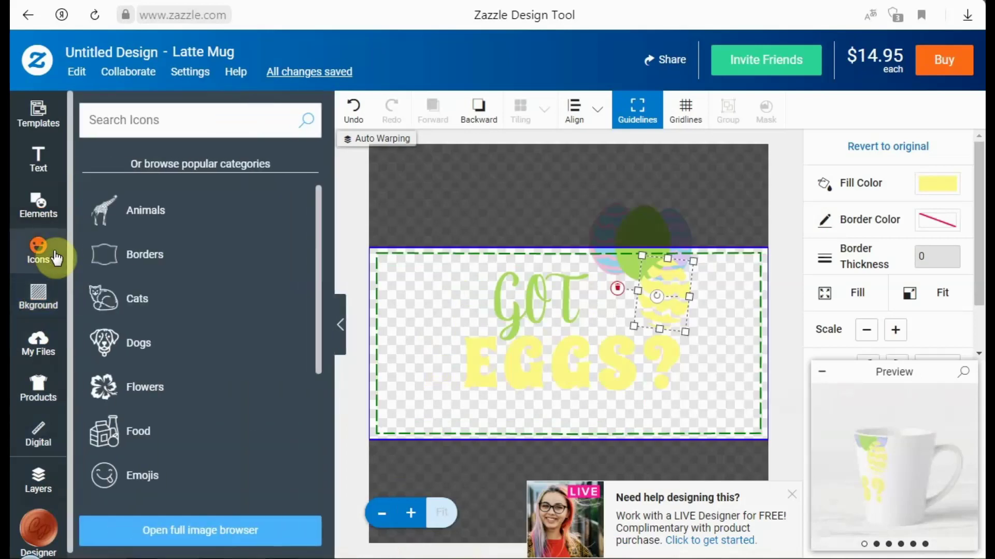
left_click(164, 212)
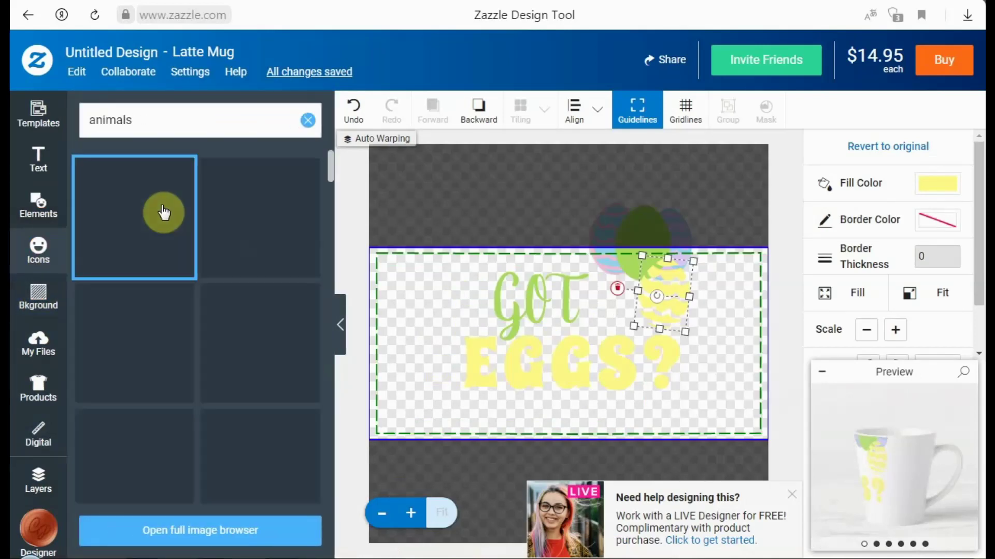
scroll(285, 269, "down", 2)
scroll(285, 270, "down", 6)
scroll(284, 270, "up", 8)
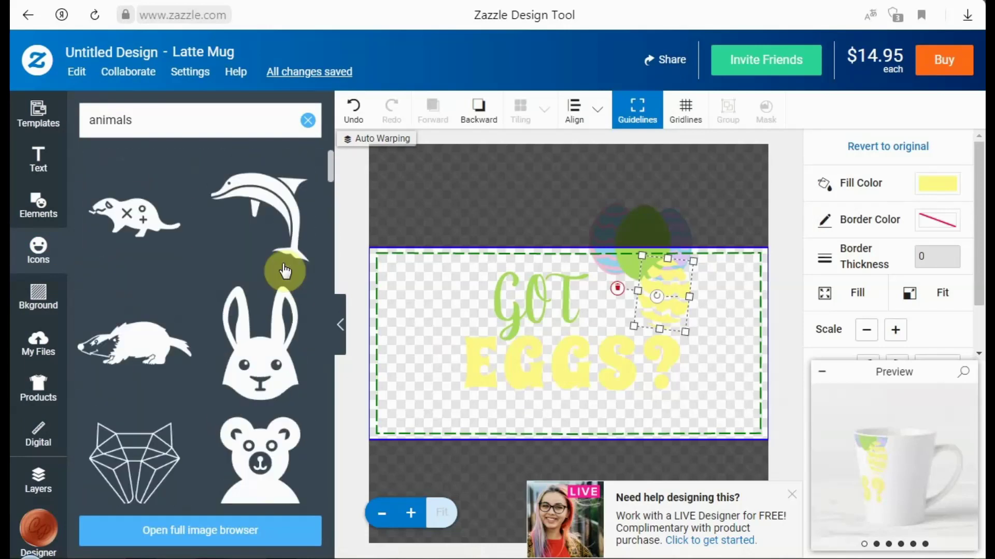
- Browse the configurable shapes, lines and other elements as well as the ready-made text designs
left_click(23, 207)
left_click(213, 223)
scroll(201, 278, "down", 3)
scroll(240, 346, "up", 3)
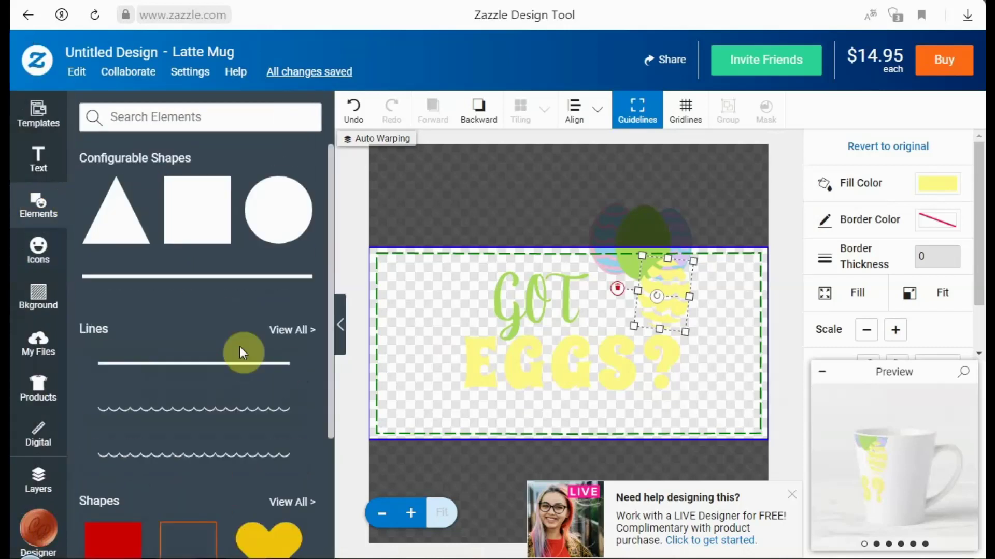
mouse_move(33, 178)
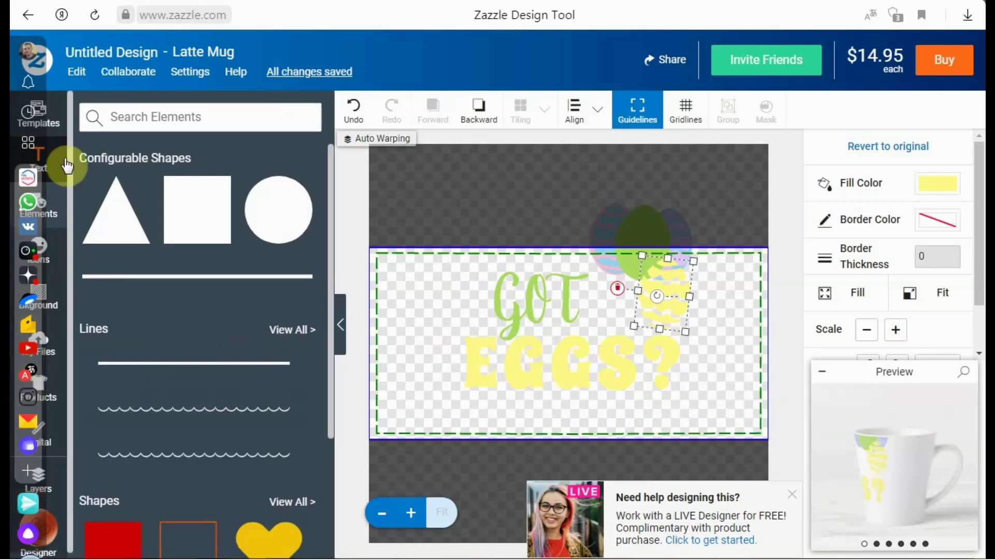
left_click(36, 165)
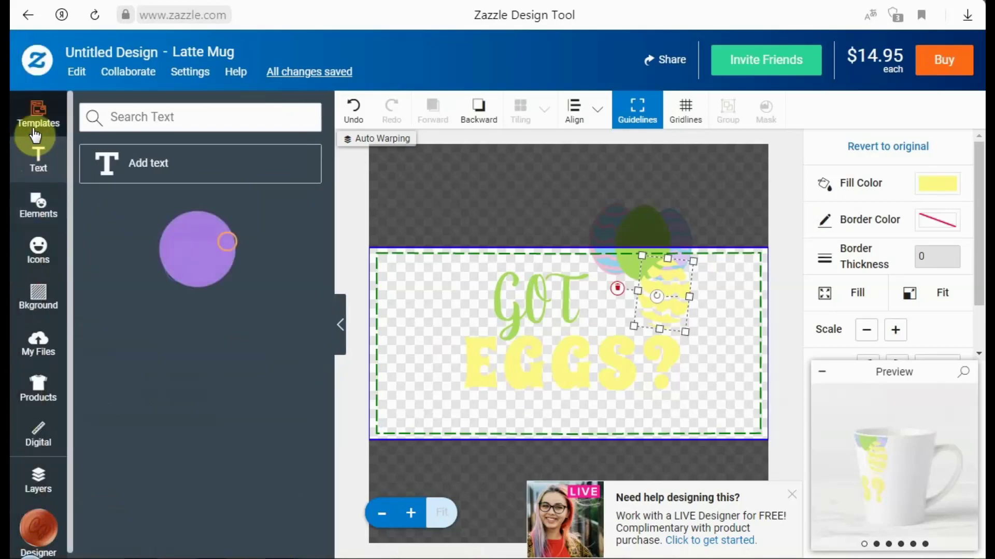
scroll(253, 392, "down", 15)
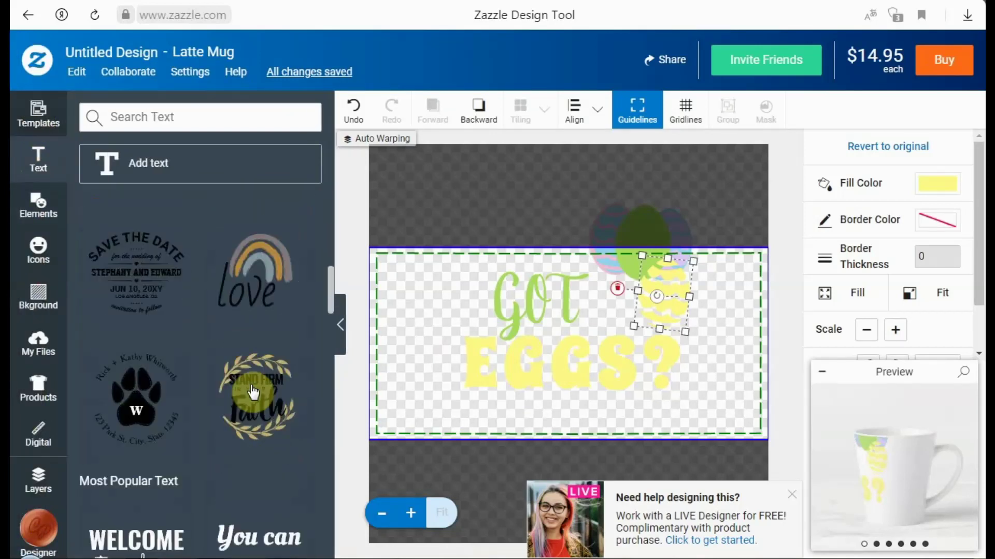
scroll(254, 392, "down", 8)
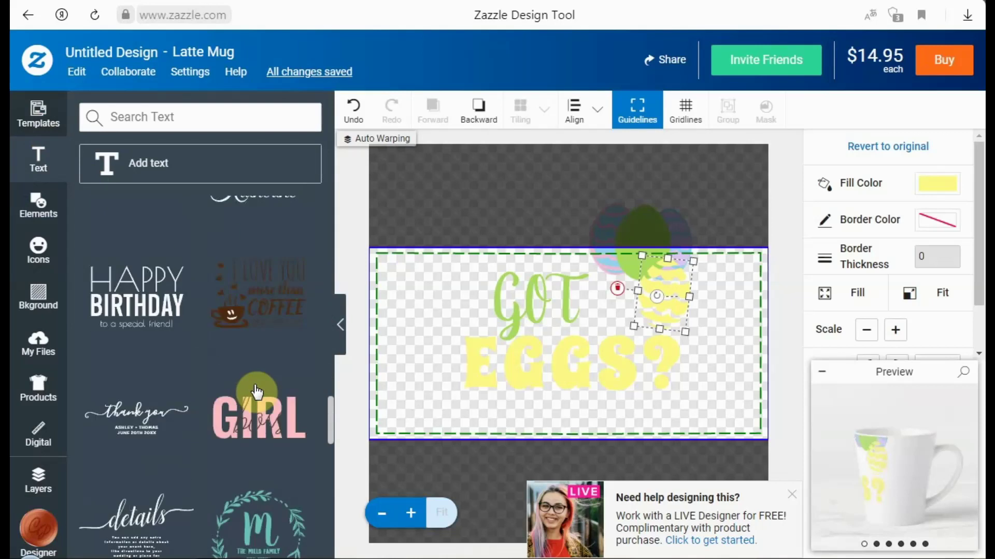
- Collapse the mug preview, dismiss the live designer offer and enlarge the artwork view
left_click(817, 374)
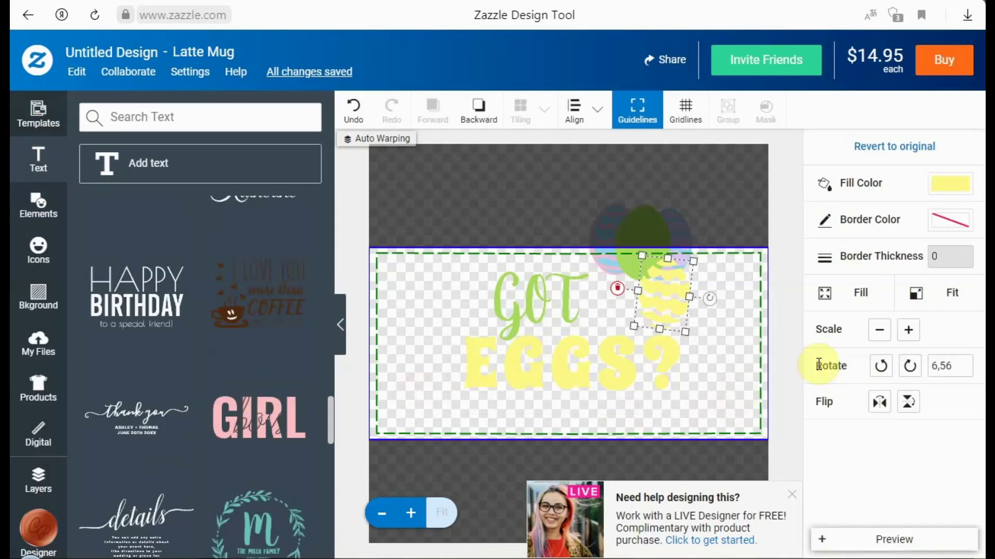
left_click(790, 501)
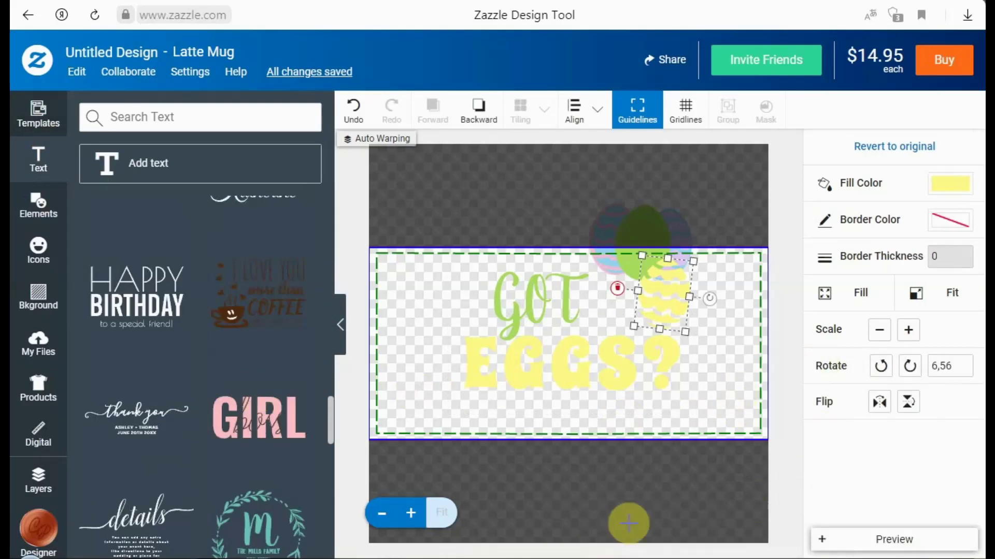
left_click(413, 514)
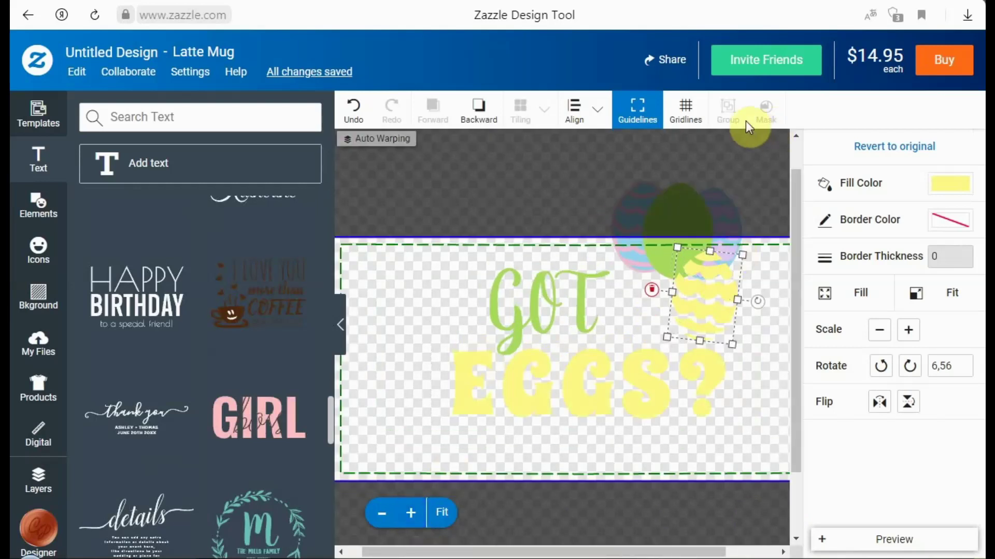
- Turn off the guidelines and look at the alignment options
left_click(652, 133)
left_click(595, 123)
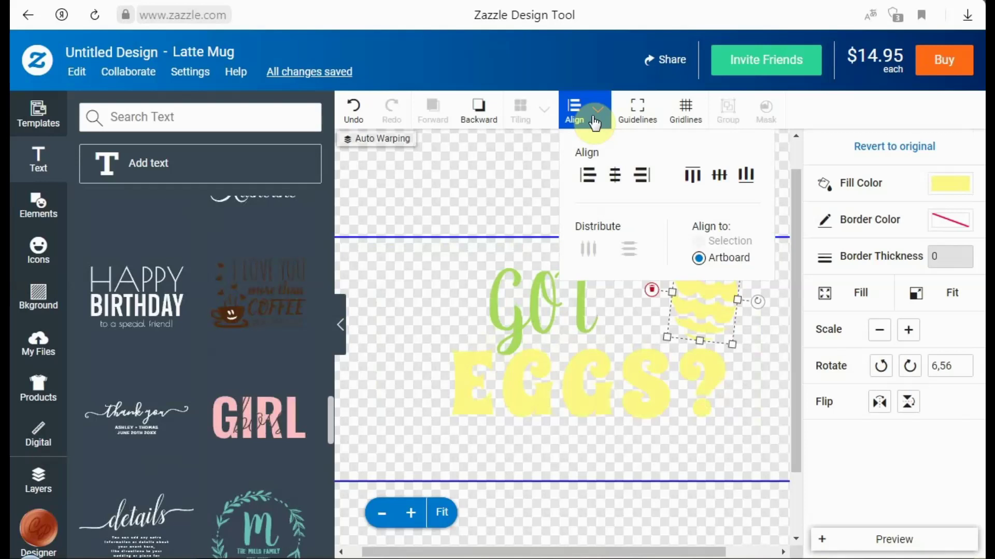
left_click(595, 122)
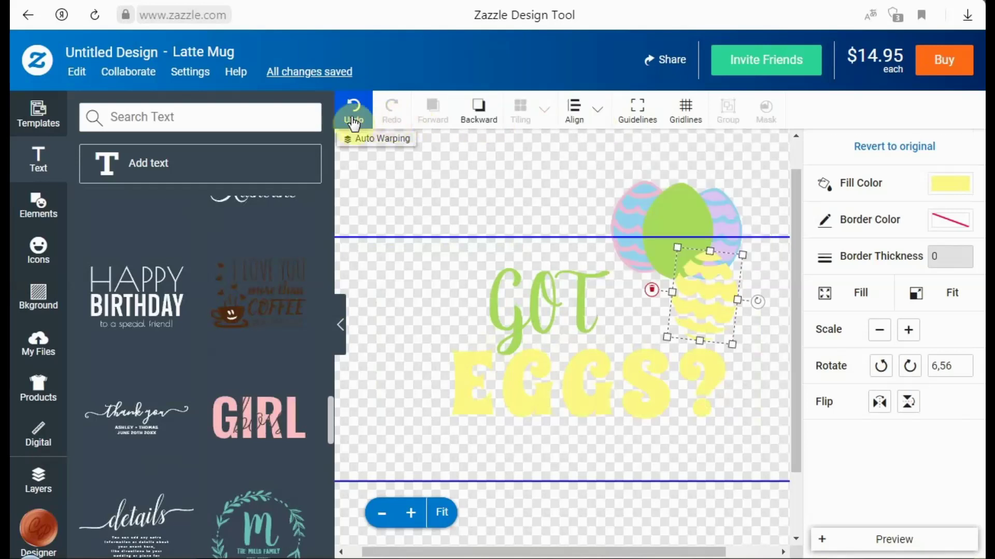
- Browse further through the ready-made text designs
scroll(231, 275, "down", 3)
scroll(57, 228, "down", 1)
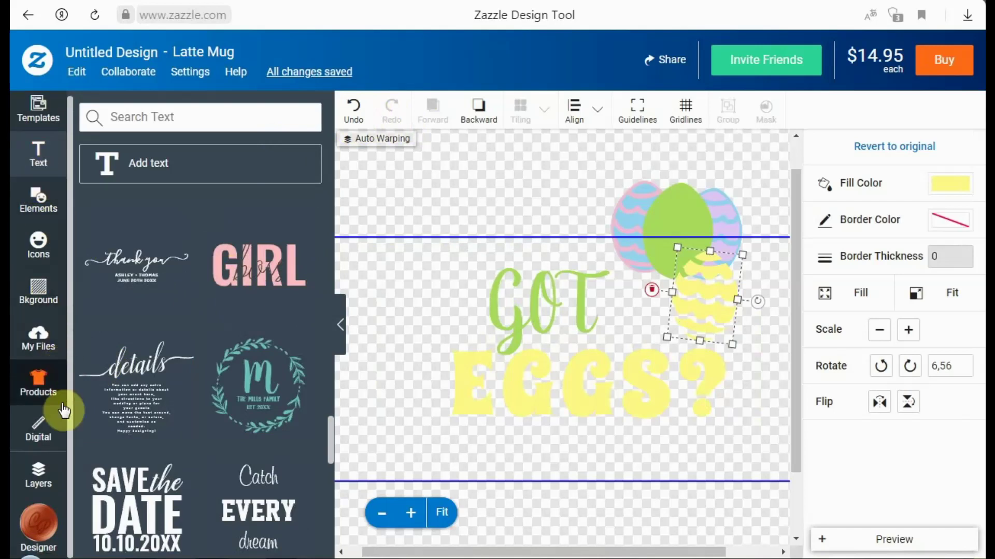
scroll(162, 422, "down", 7)
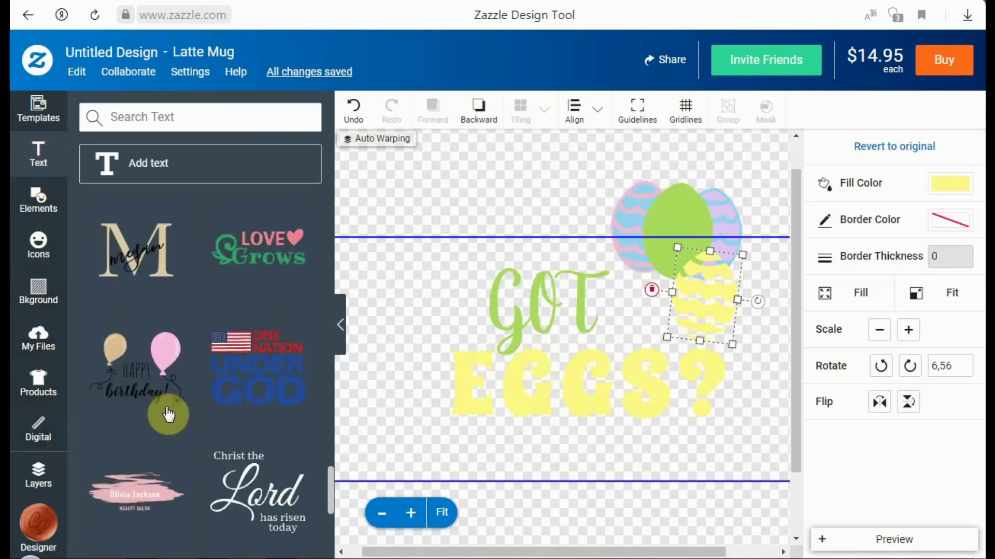
- Look through the rest of the ready-made text designs, down to the birthday, angel and baby shower ones
scroll(213, 413, "down", 2)
scroll(270, 347, "down", 2)
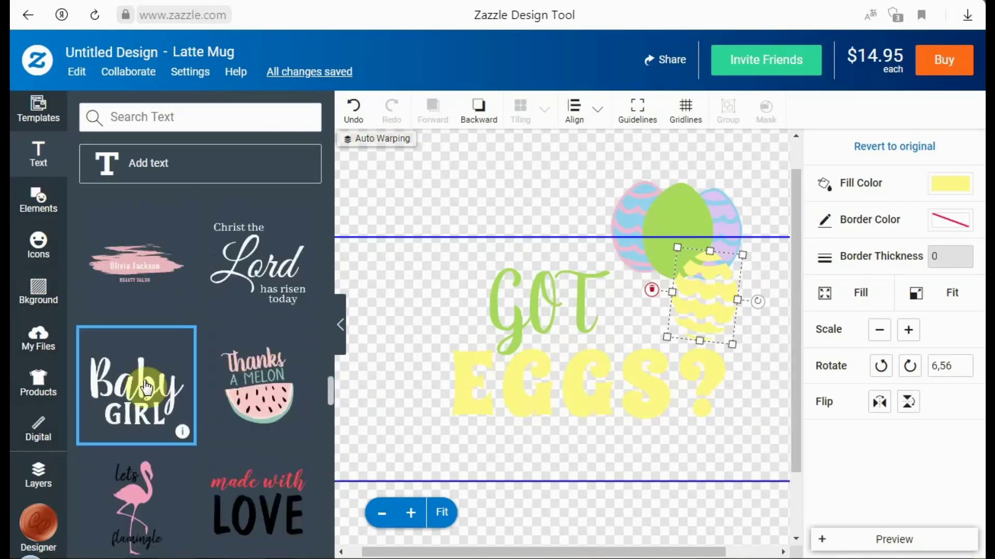
scroll(147, 387, "down", 3)
scroll(261, 372, "down", 18)
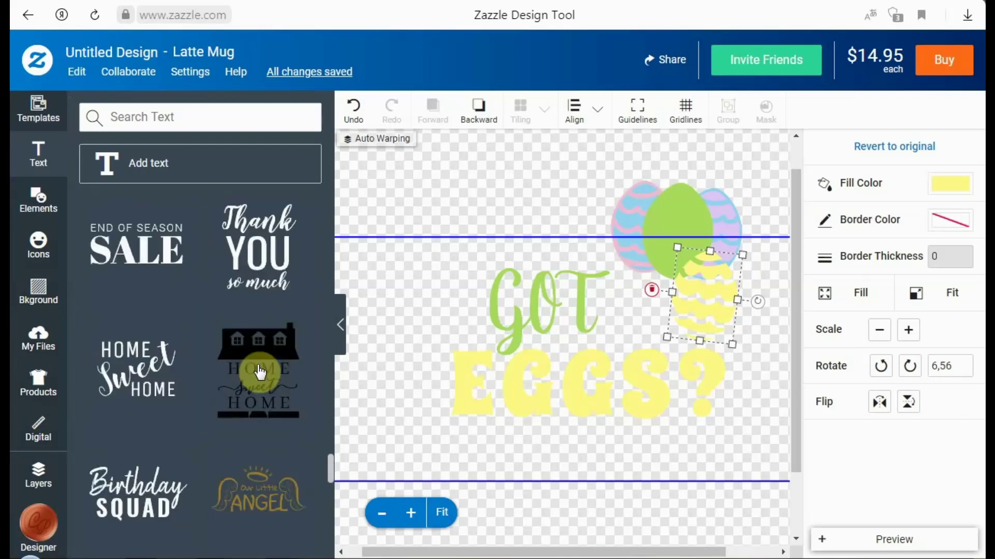
scroll(260, 372, "down", 4)
scroll(570, 401, "up", 1)
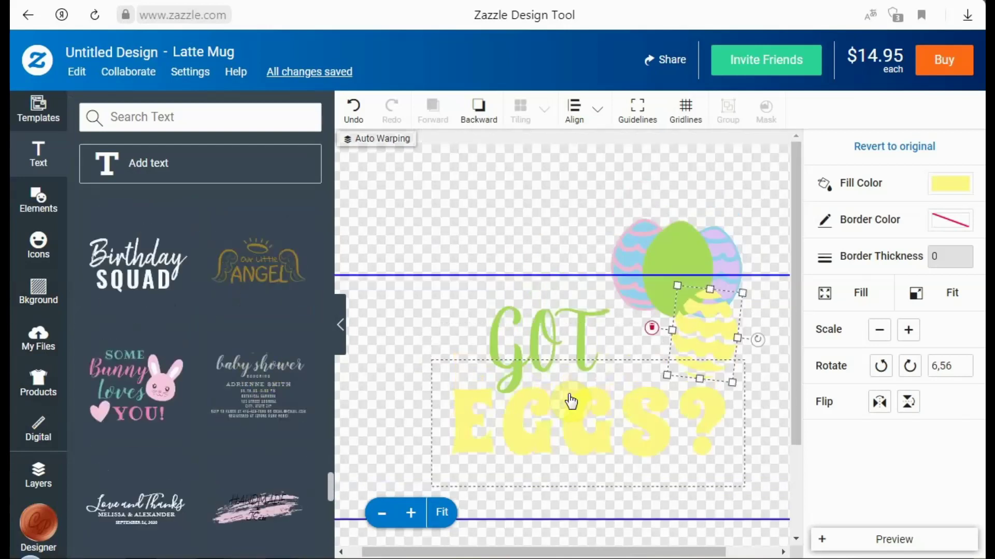
- Proceed to buy the Latte Mug and examine its product page with the mug views, size and sharing options
left_click(930, 66)
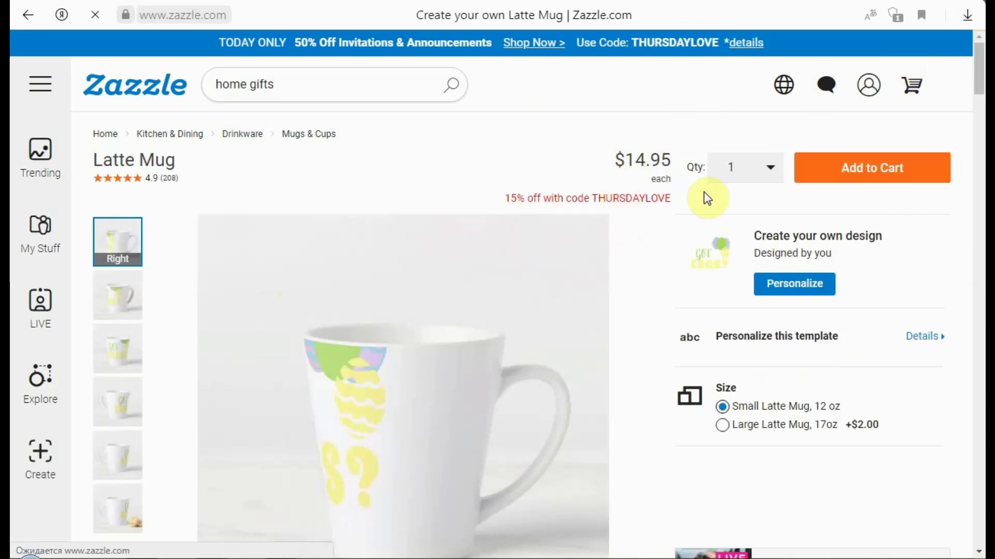
scroll(455, 150, "down", 6)
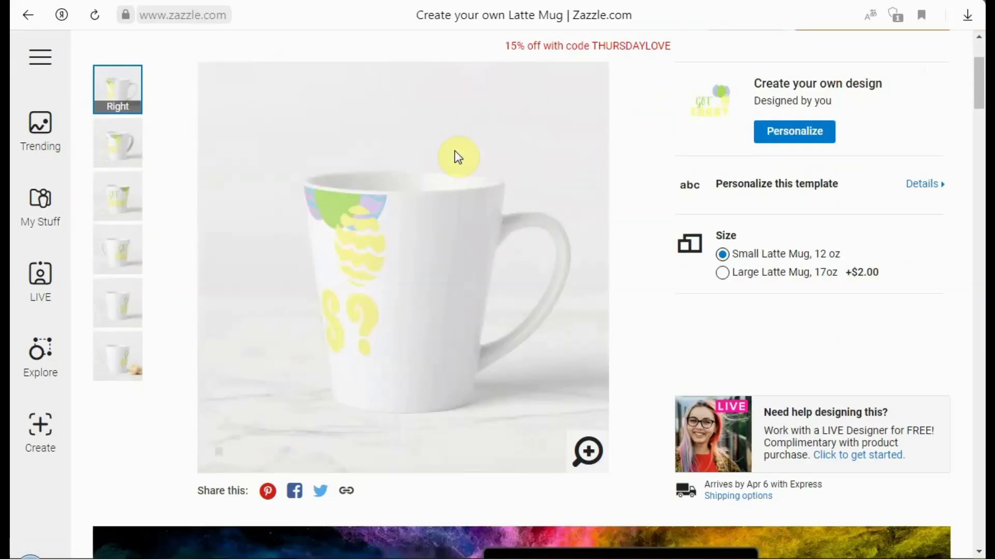
scroll(573, 245, "up", 3)
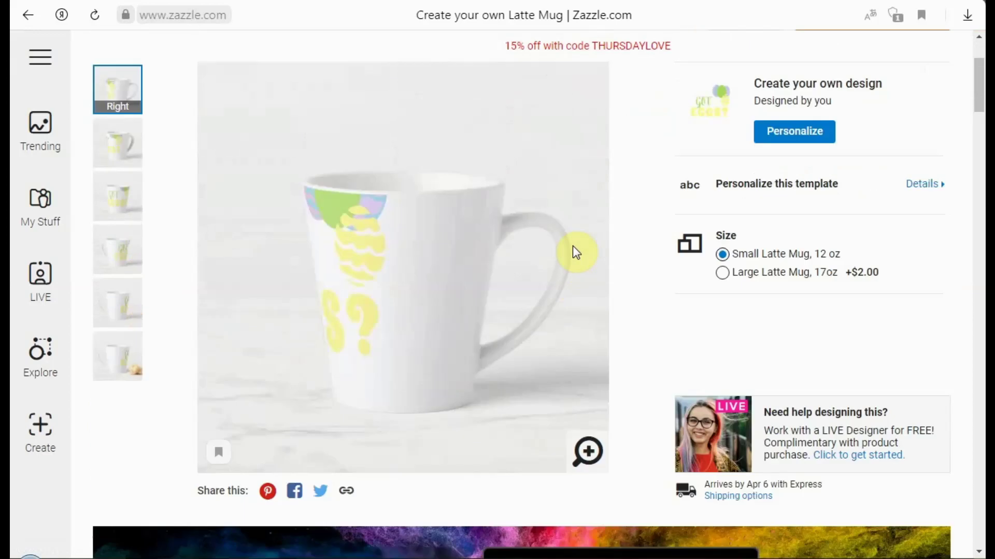
scroll(573, 245, "down", 1)
scroll(573, 245, "up", 1)
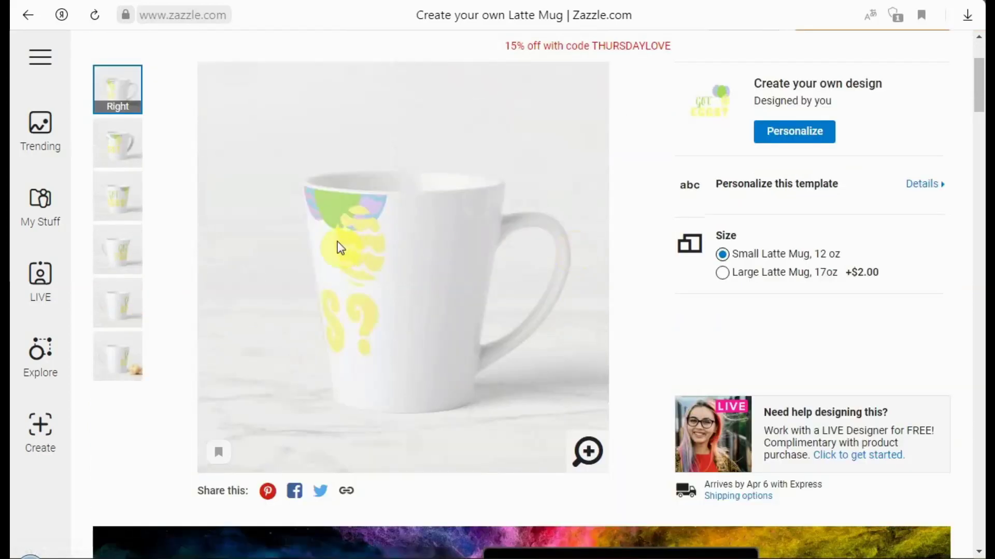
scroll(337, 247, "down", 1)
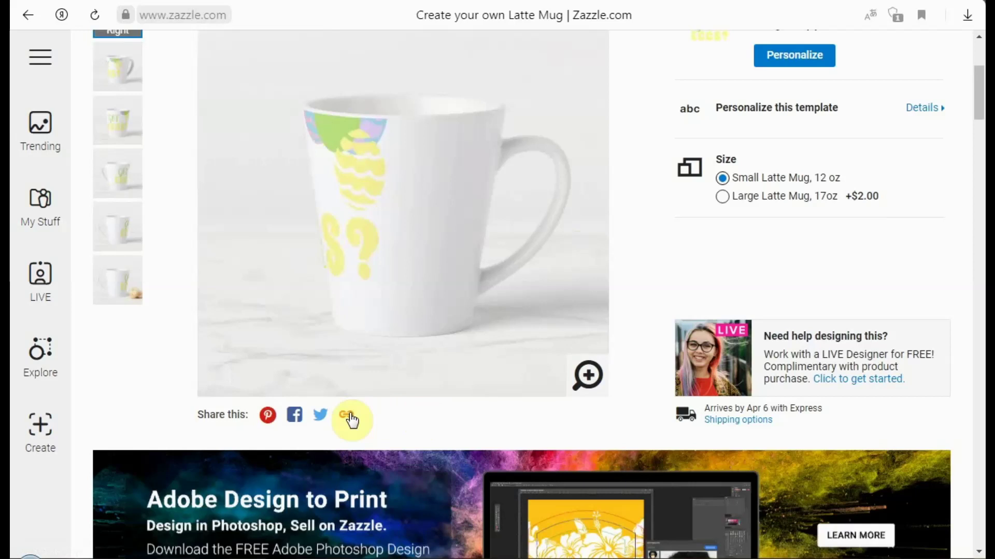
scroll(725, 301, "up", 4)
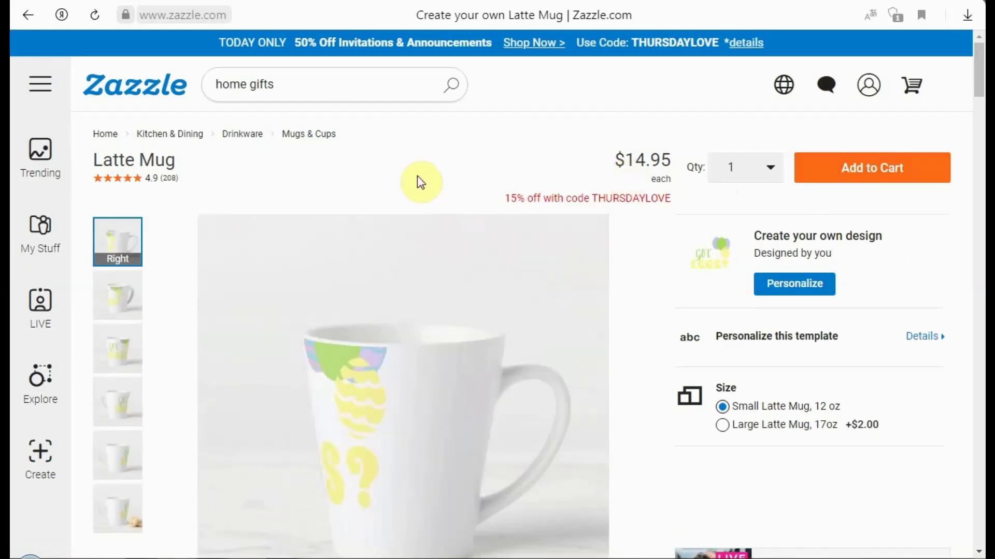
scroll(489, 334, "down", 1)
scroll(490, 334, "up", 1)
scroll(490, 334, "down", 3)
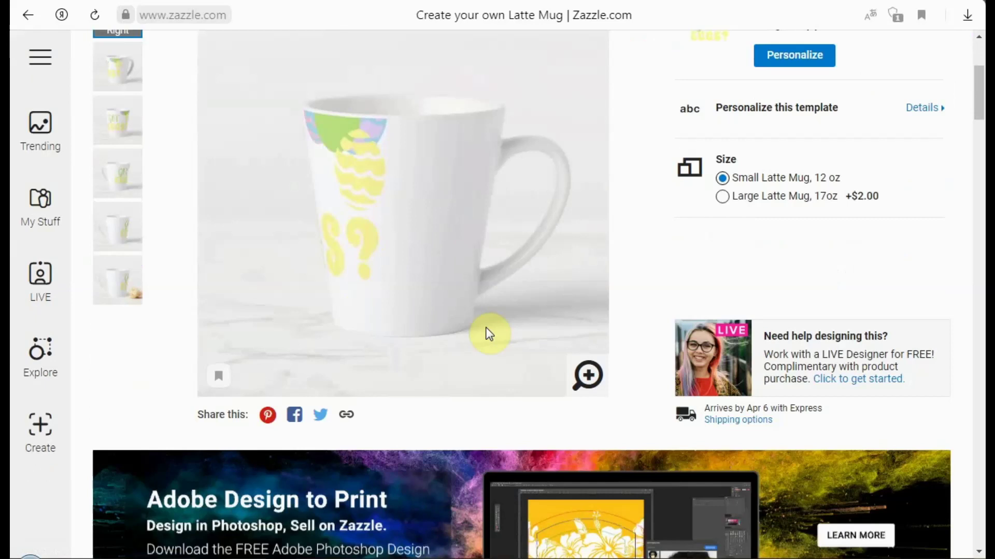
scroll(641, 207, "up", 2)
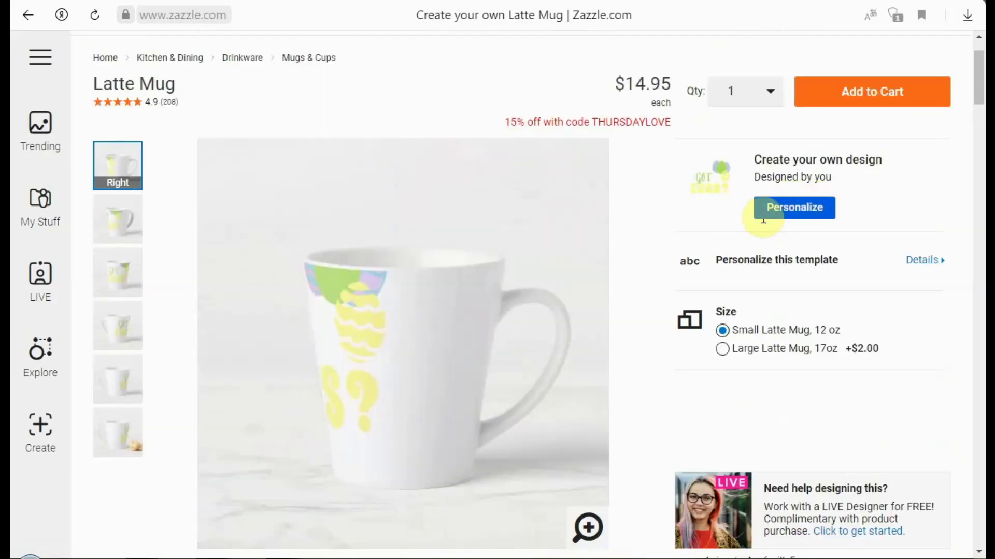
- Check the text fields for personalizing the mug template, close them and look over the product page again
left_click(763, 216)
left_click(668, 224)
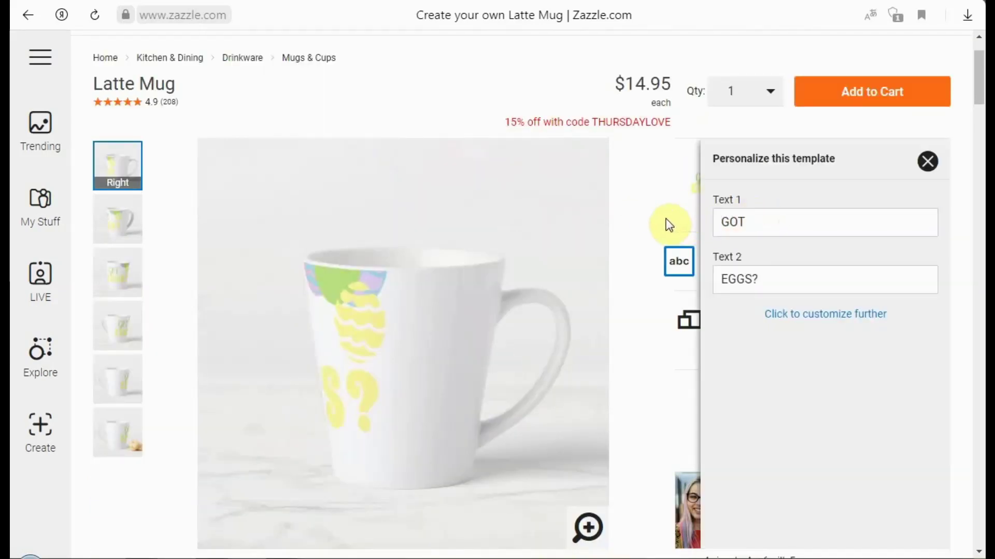
left_click(930, 164)
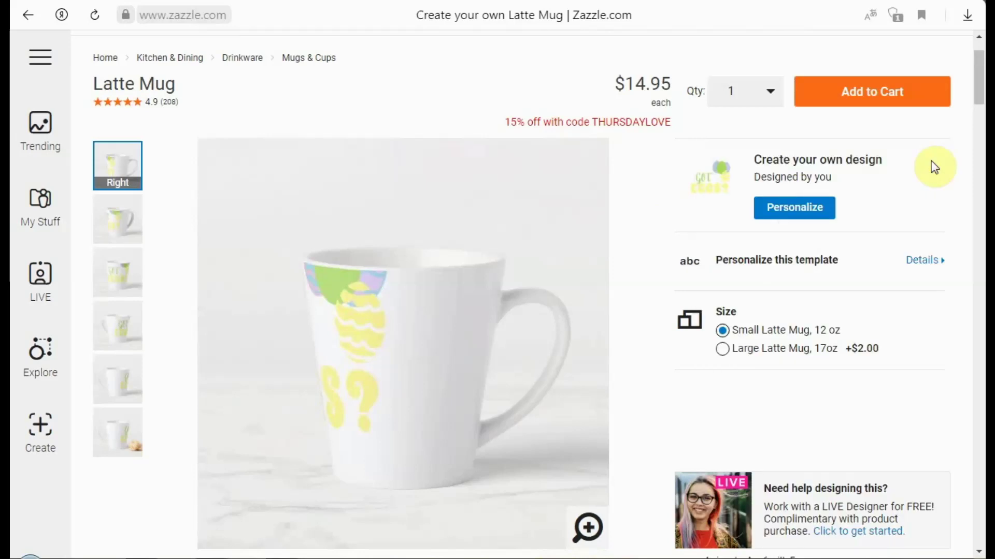
scroll(934, 167, "down", 5)
scroll(933, 167, "up", 6)
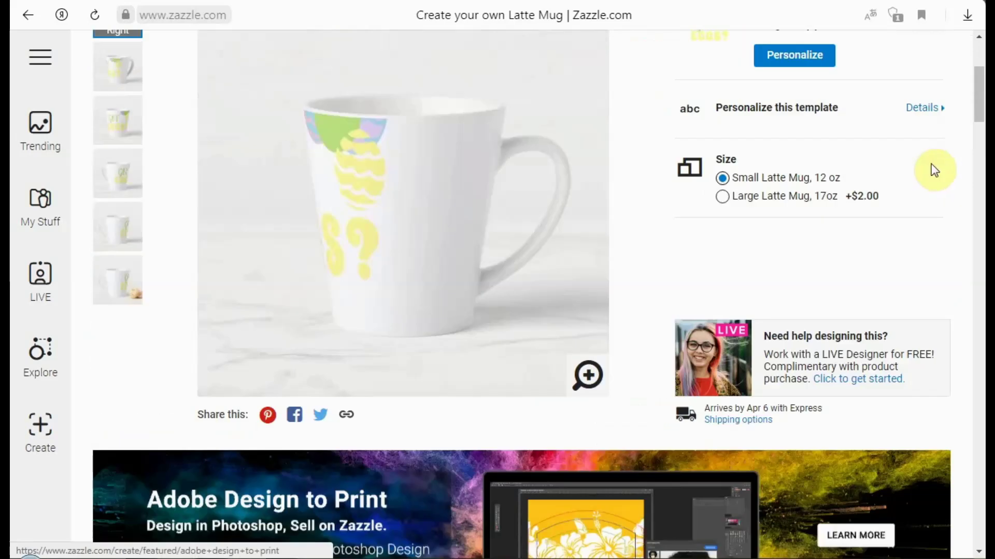
- Open the account's home page with the saved designs and translate the page into Russian
left_click(870, 96)
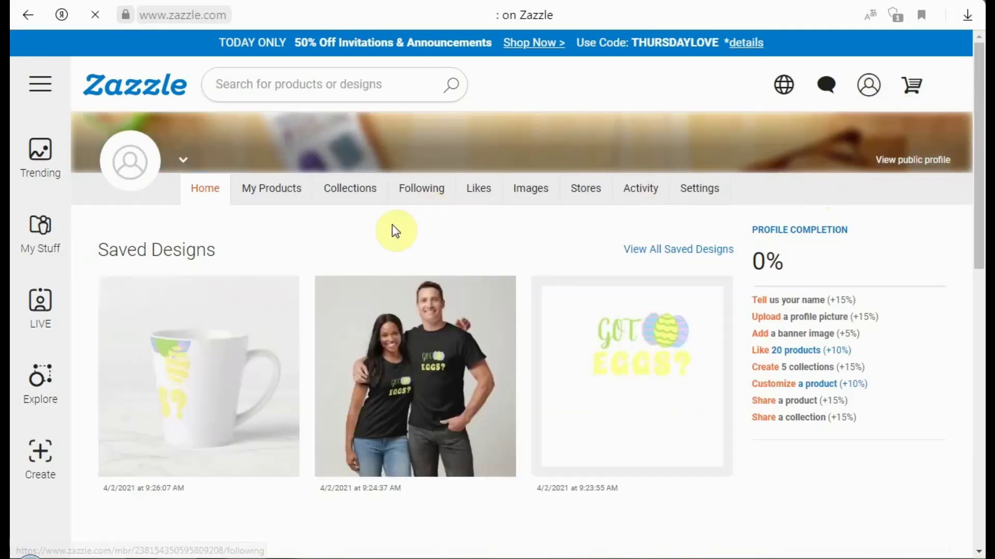
scroll(448, 232, "down", 1)
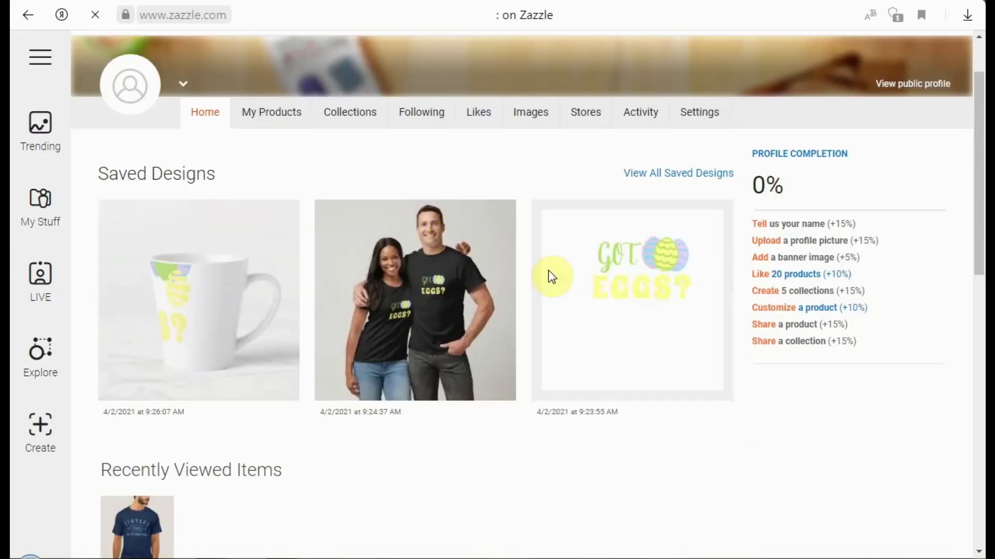
right_click(533, 181)
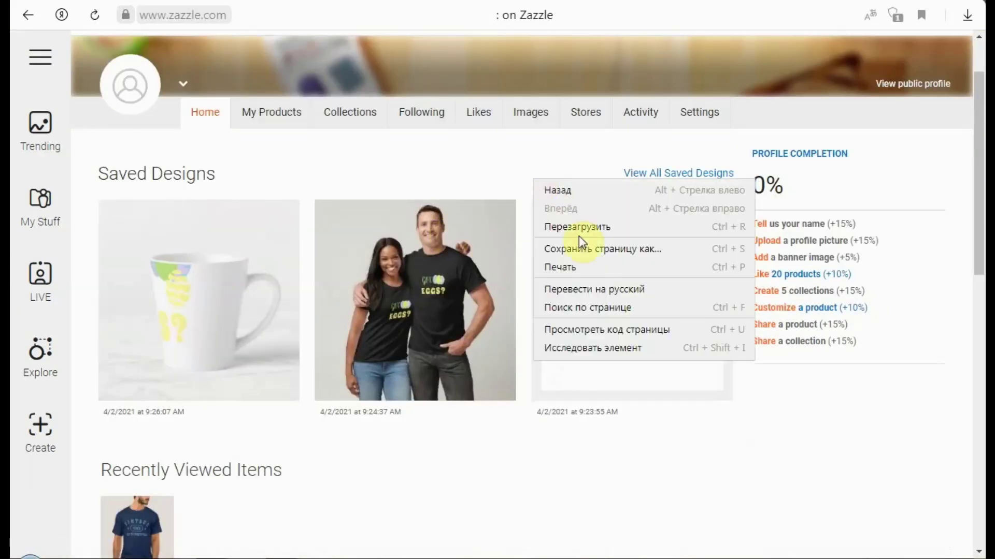
left_click(608, 288)
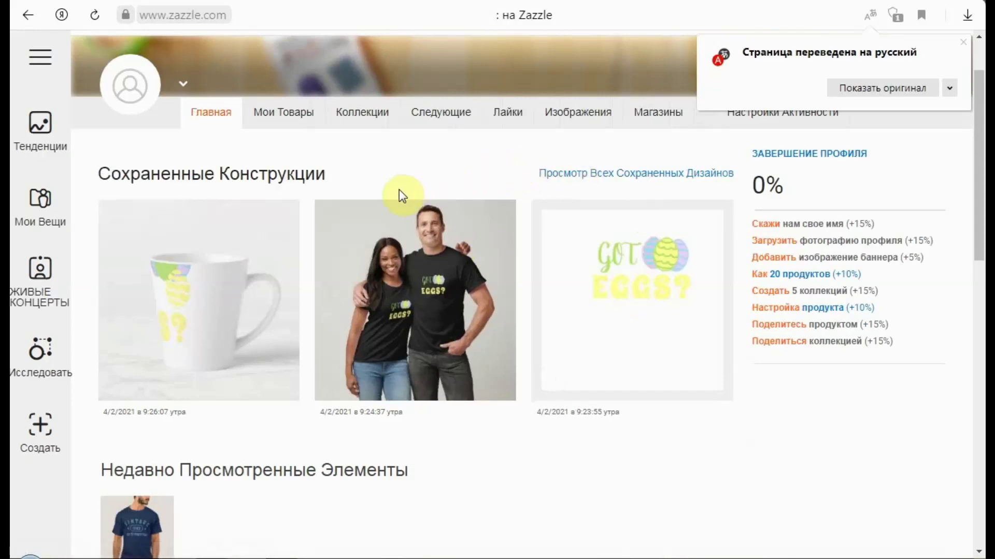
- Open the saved "Got Eggs?" T-shirt design from the account page and examine its product page
scroll(266, 156, "down", 4)
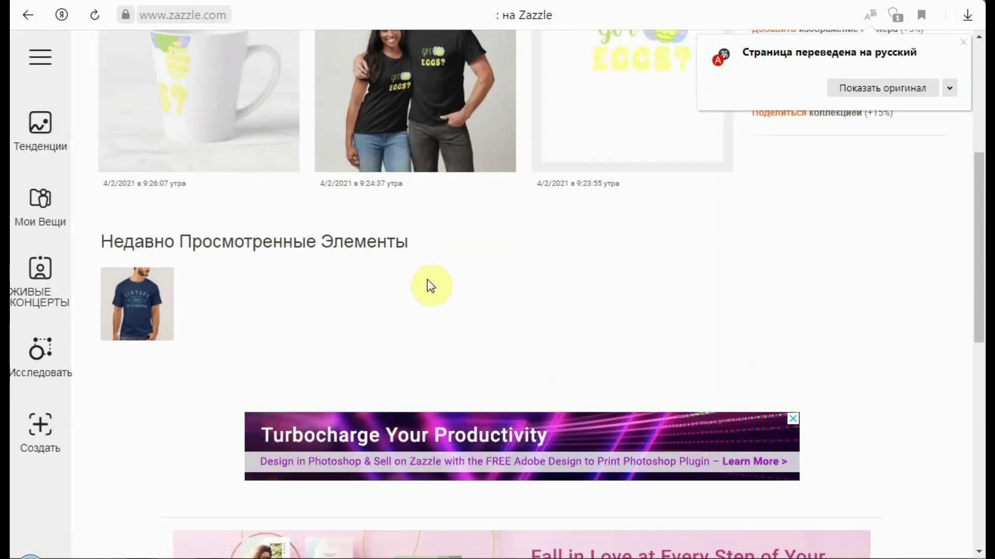
scroll(428, 281, "up", 5)
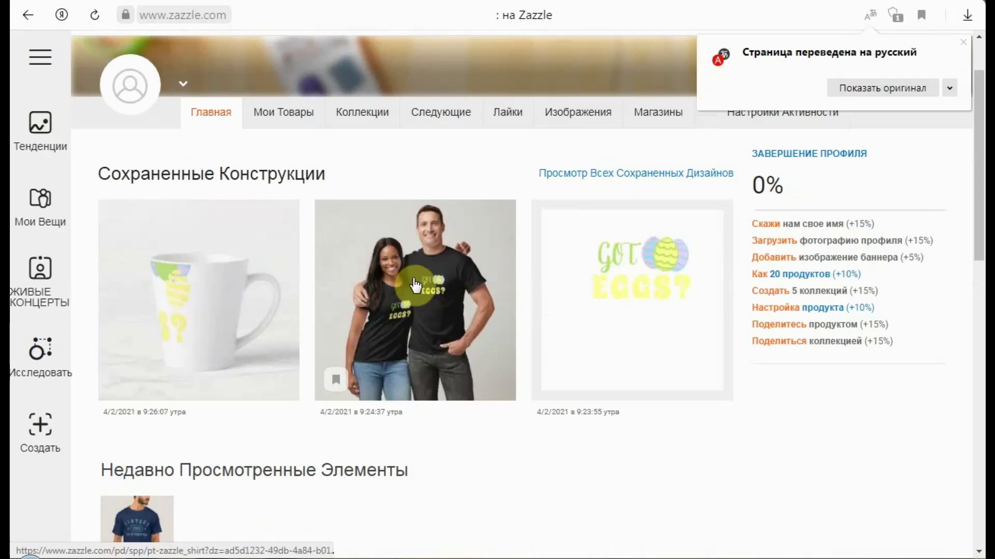
left_click(415, 284)
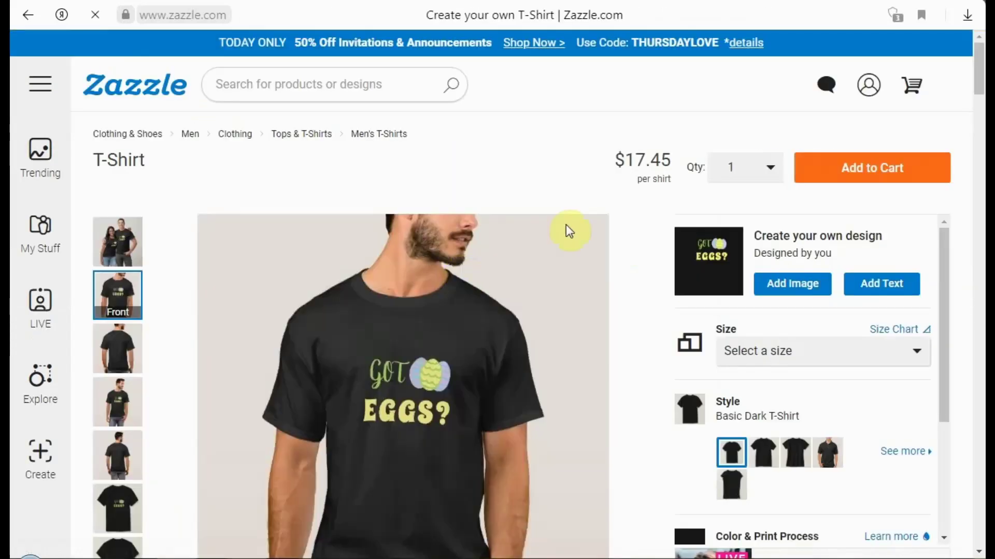
scroll(545, 177, "down", 10)
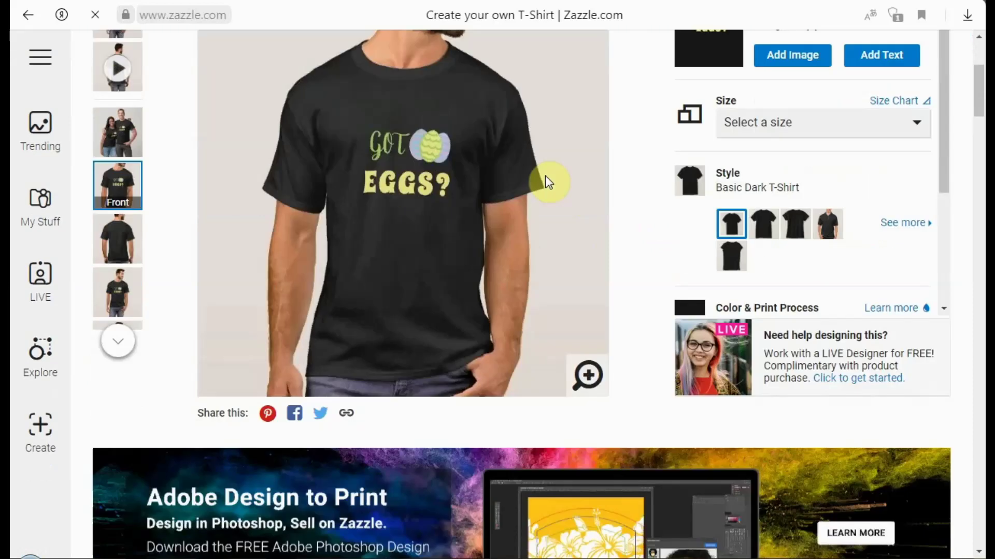
scroll(576, 220, "up", 10)
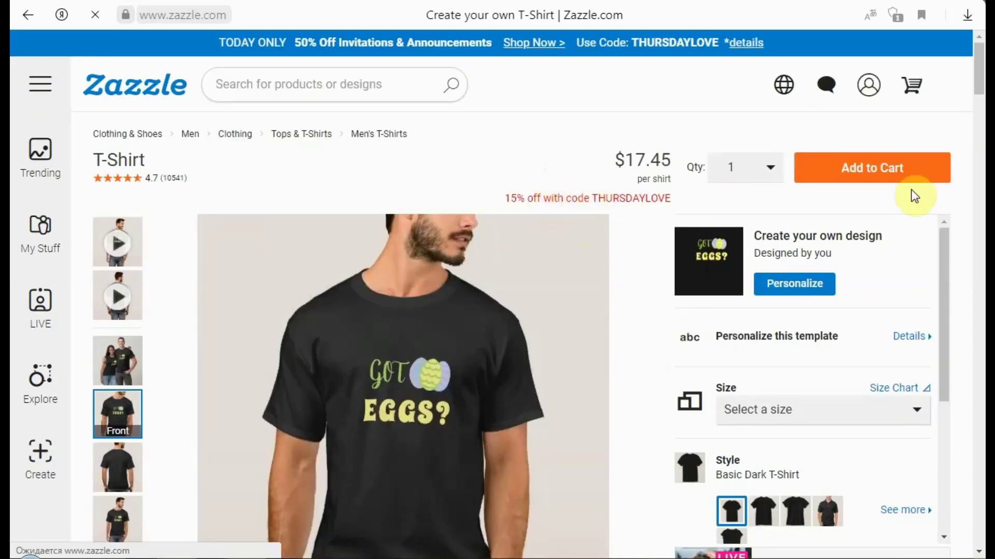
scroll(514, 117, "down", 10)
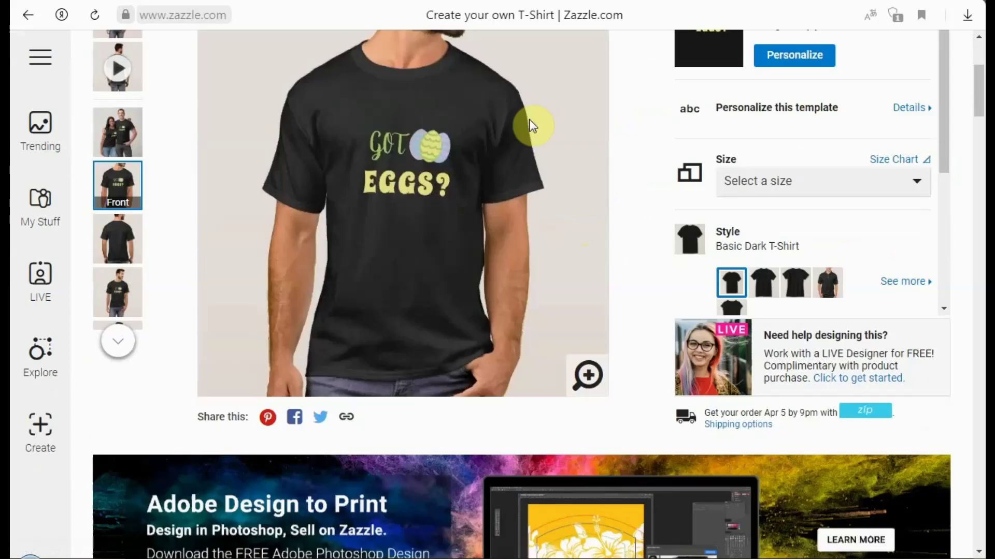
scroll(549, 158, "up", 10)
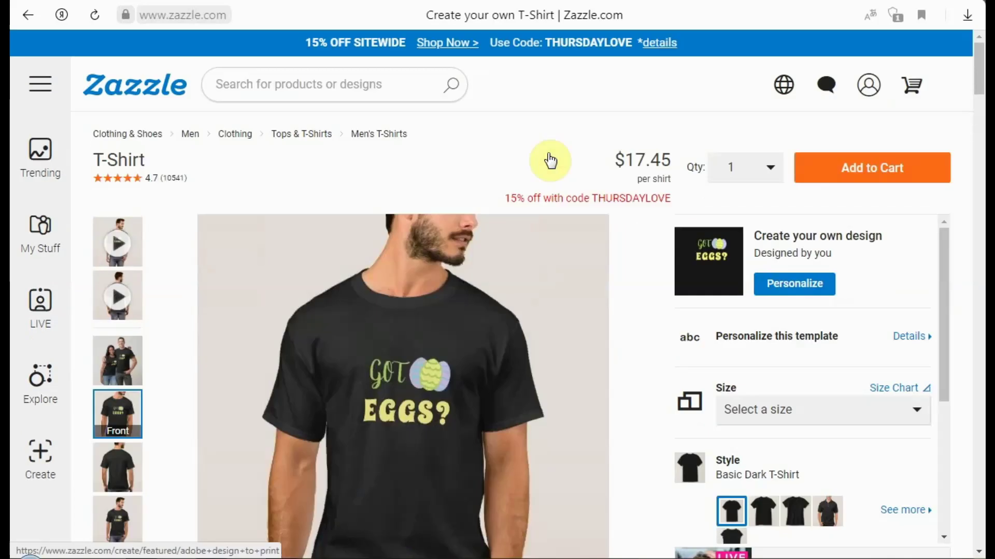